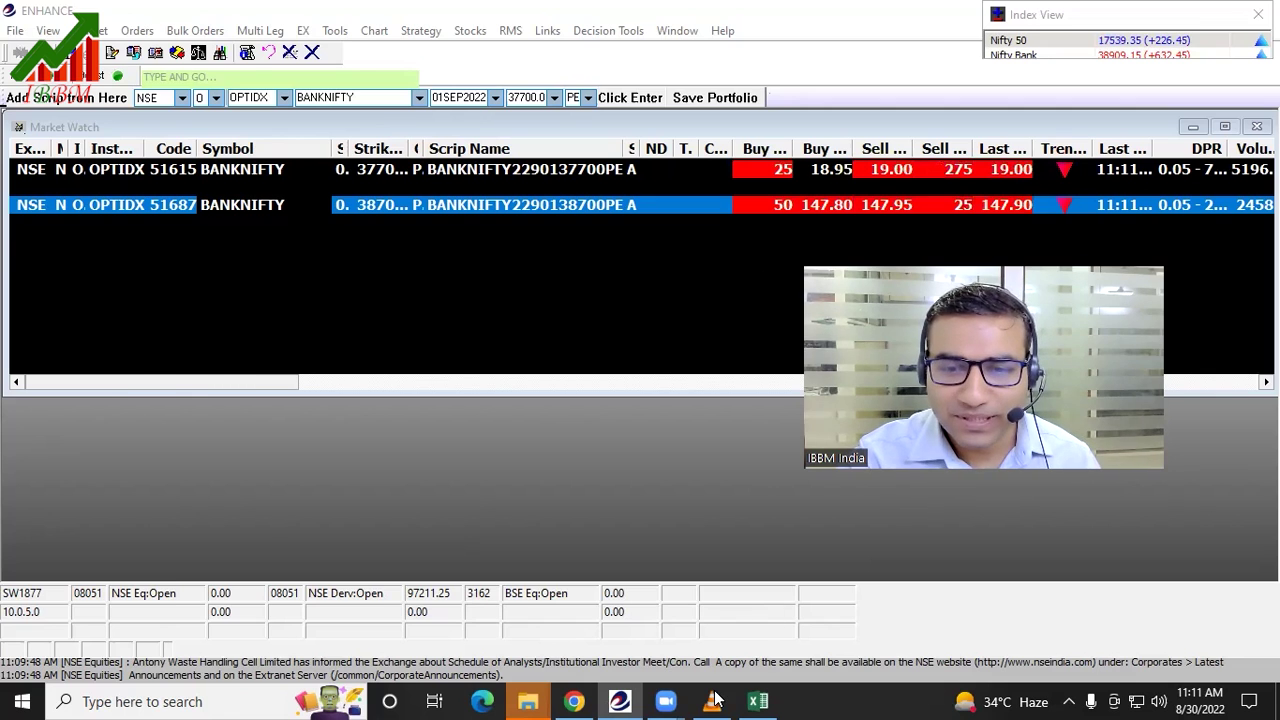
Switch to Excel and enter the 37700 PE buy price of 27 in cell D9, below the 30-Aug row.
{"action": "left_click", "coordinate": [758, 701]}
{"action": "left_click", "coordinate": [298, 385]}
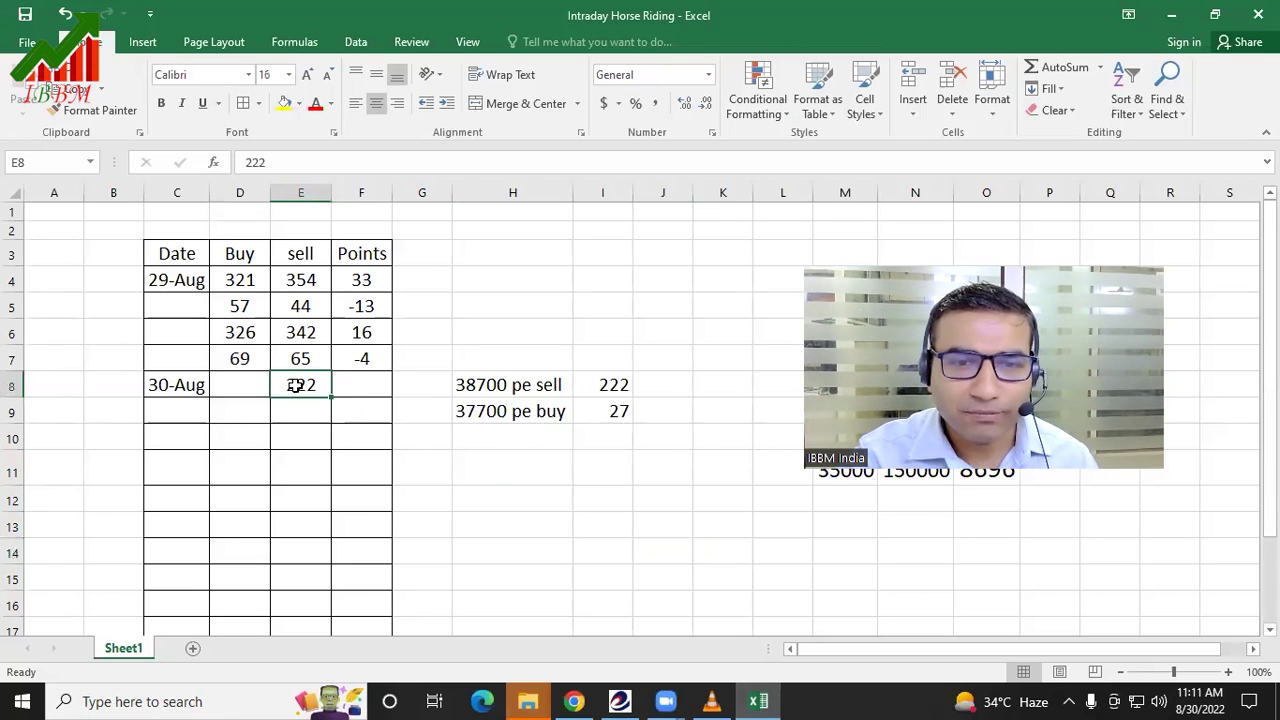
{"action": "left_click", "coordinate": [607, 410]}
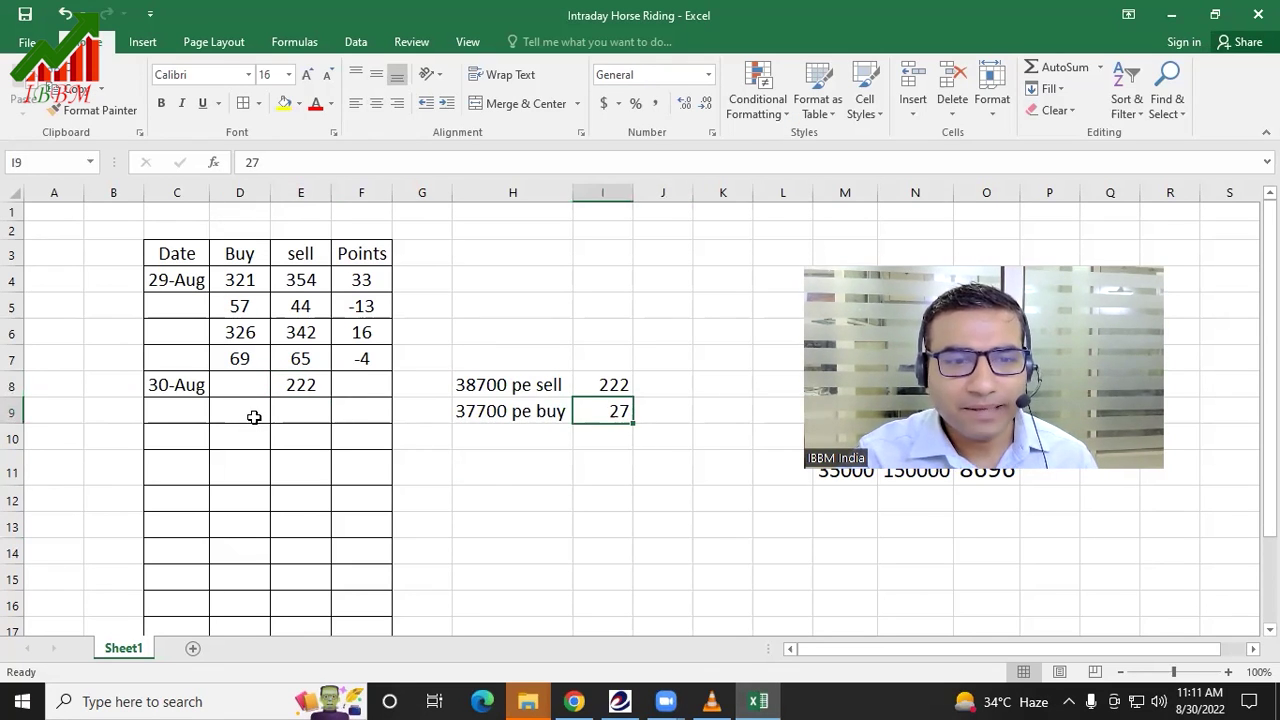
{"action": "left_click", "coordinate": [254, 417]}
{"action": "type", "text": "2"}
{"action": "key", "text": "Return"}
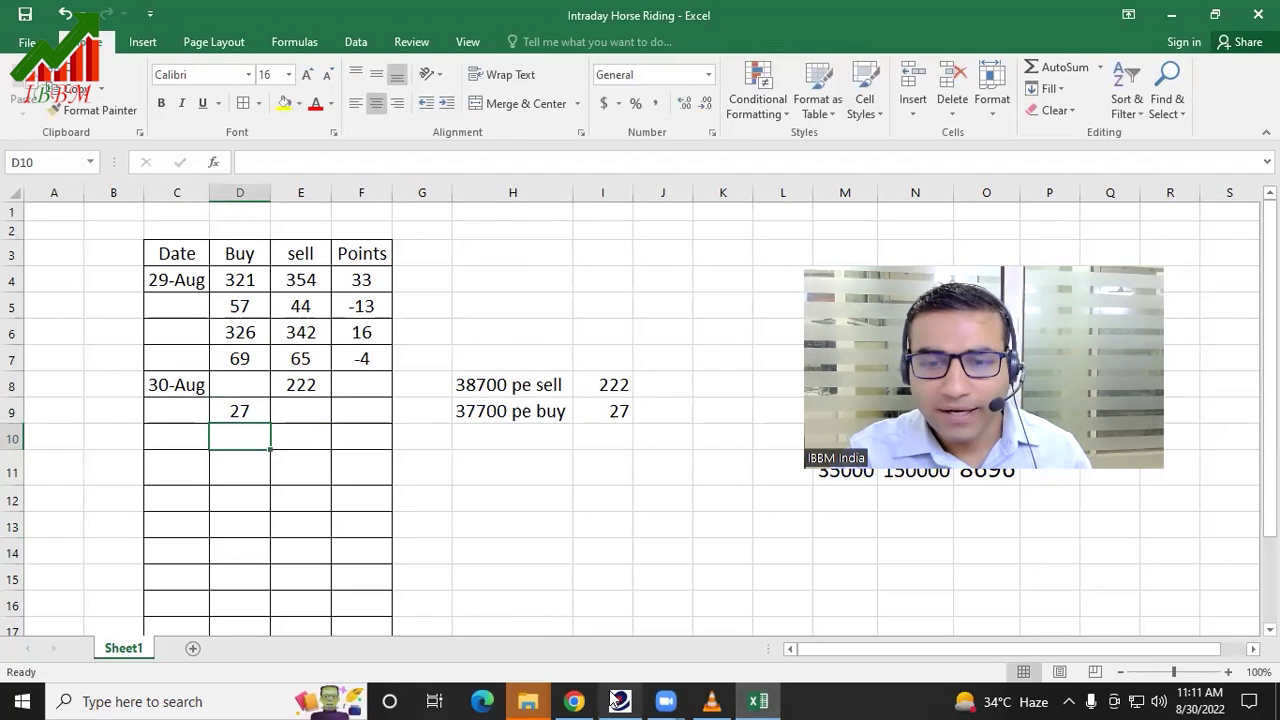
Switch to ENHANCE and check the live BANKNIFTY 38700 PE quote in the market watch.
{"action": "left_click", "coordinate": [620, 701]}
{"action": "left_click", "coordinate": [808, 208]}
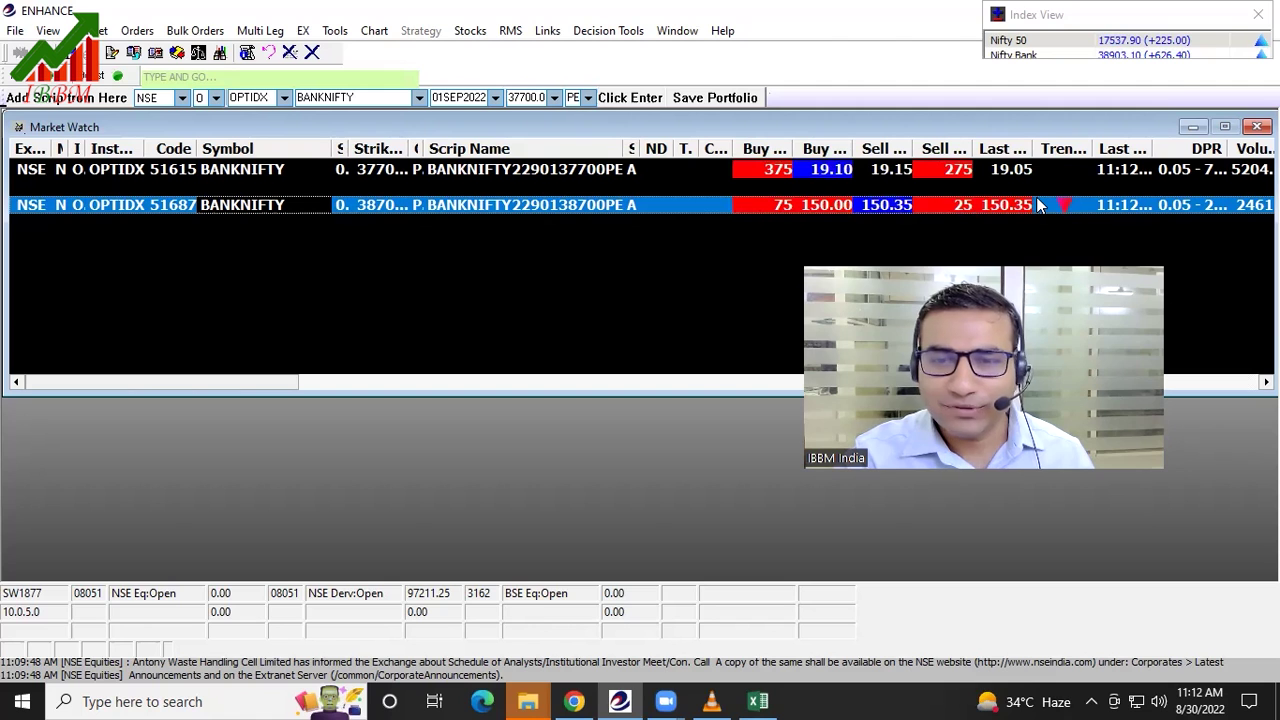
Return to Excel, add a Quantity header in G3 beside Points, and fit the column width to it.
{"action": "left_click", "coordinate": [760, 701]}
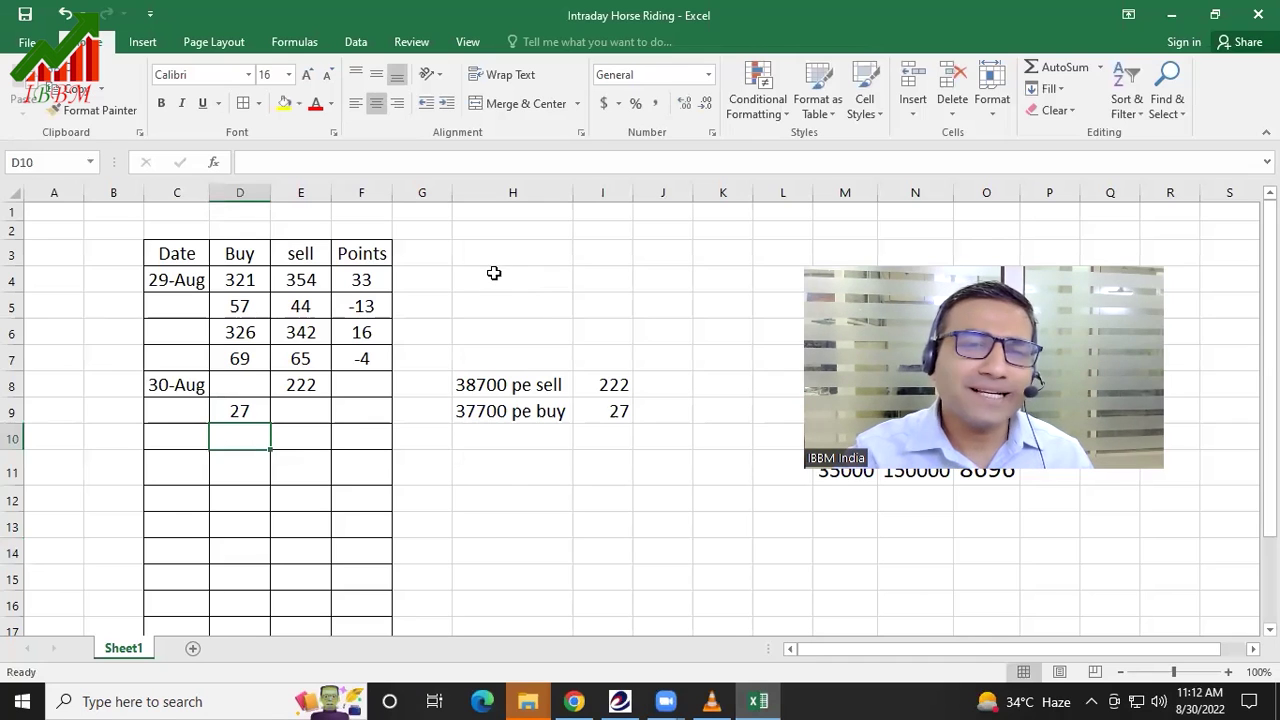
{"action": "left_click", "coordinate": [428, 256]}
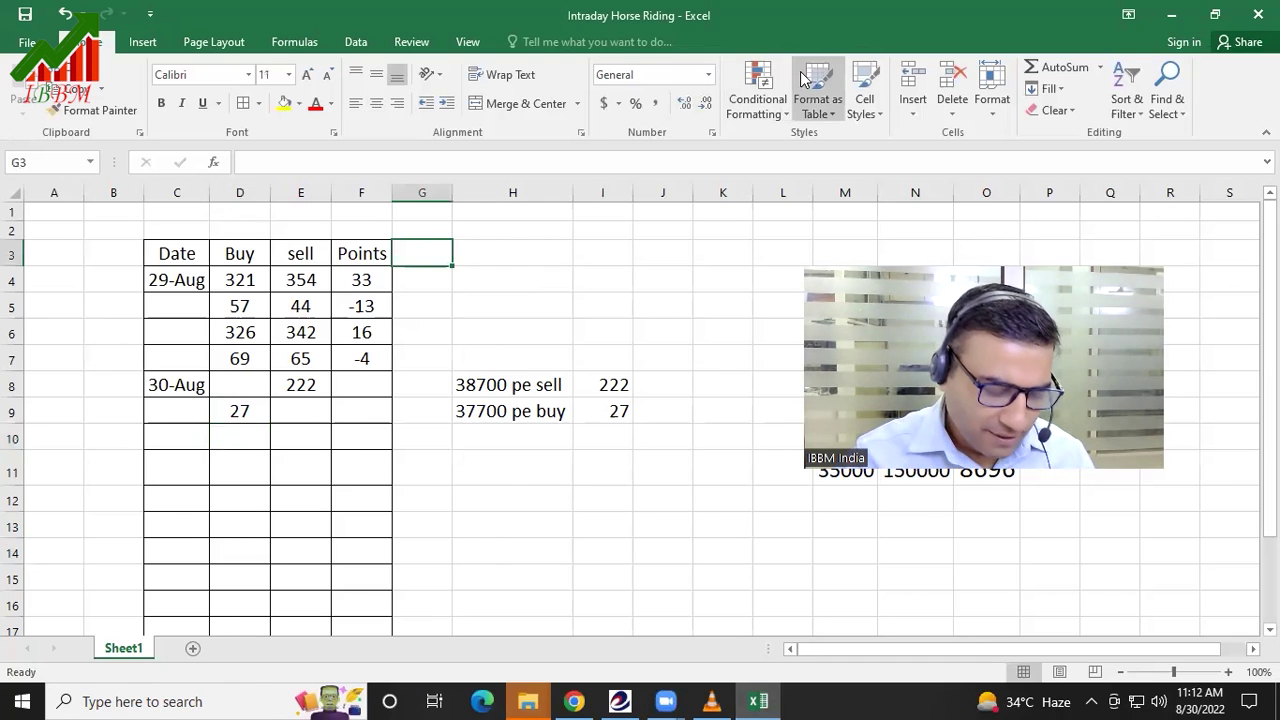
{"action": "type", "text": "Q"}
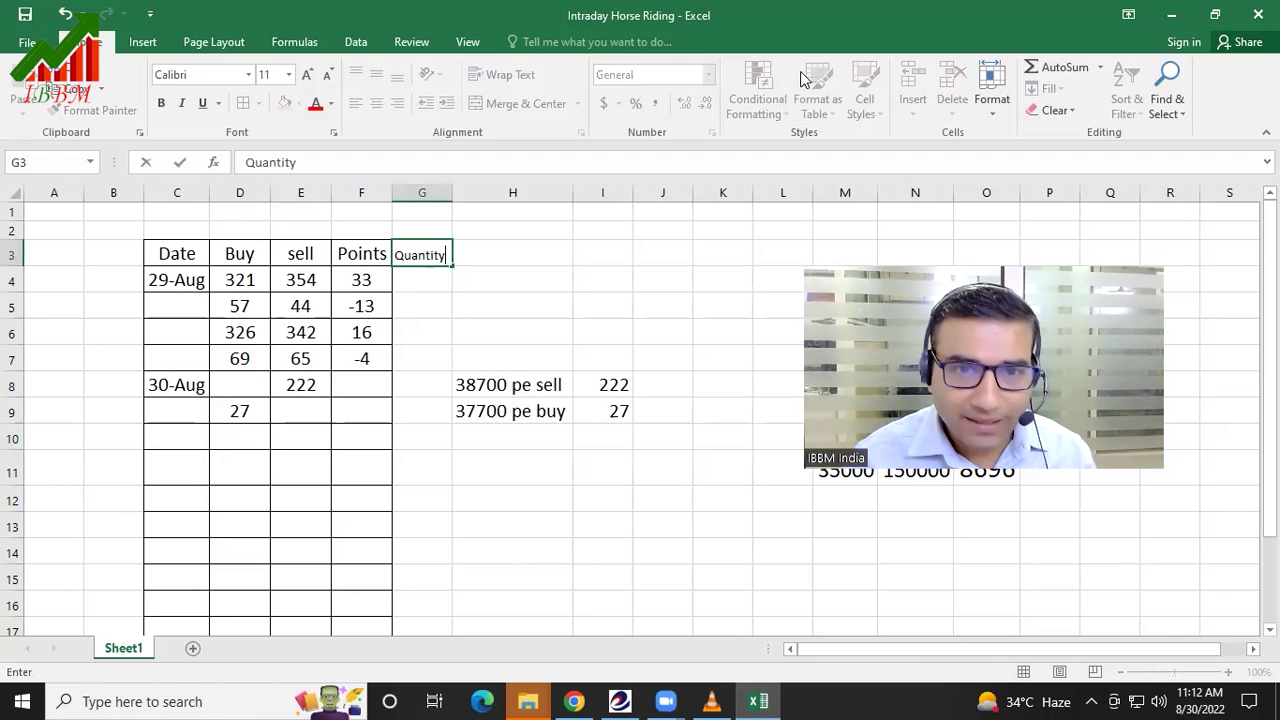
{"action": "type", "text": "uantity"}
{"action": "key", "text": "Return"}
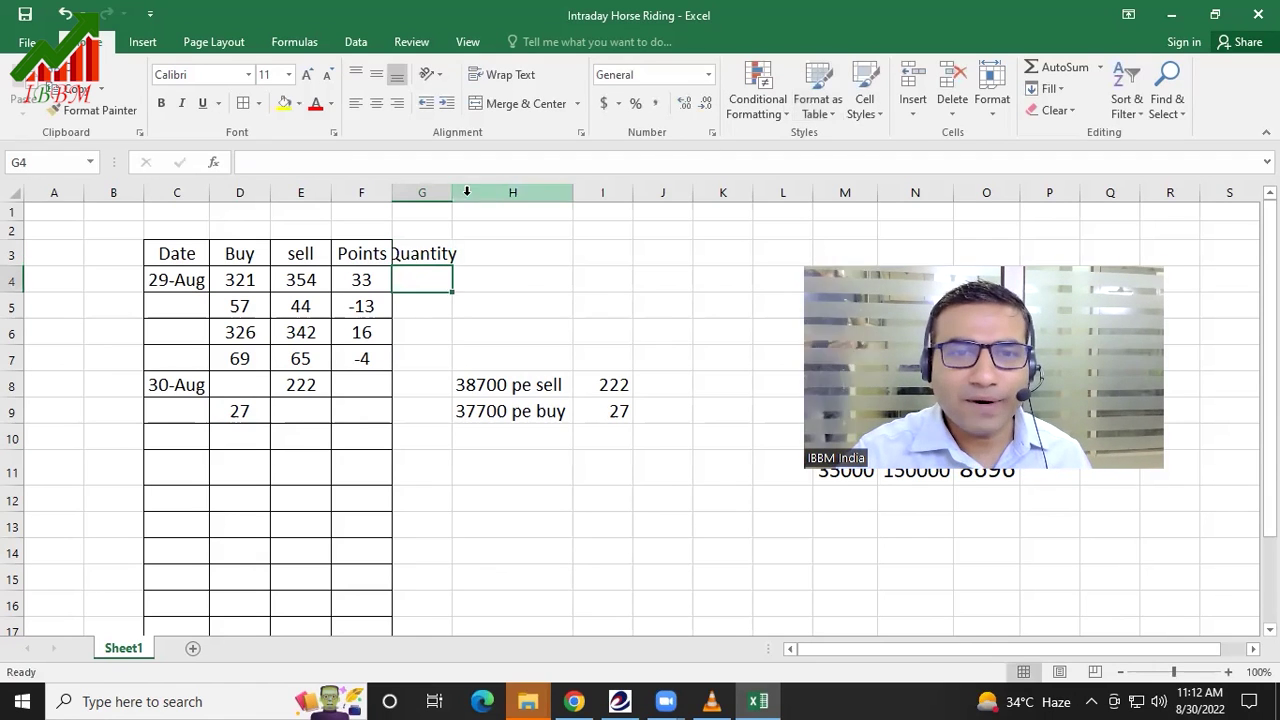
{"action": "double_click", "coordinate": [452, 192]}
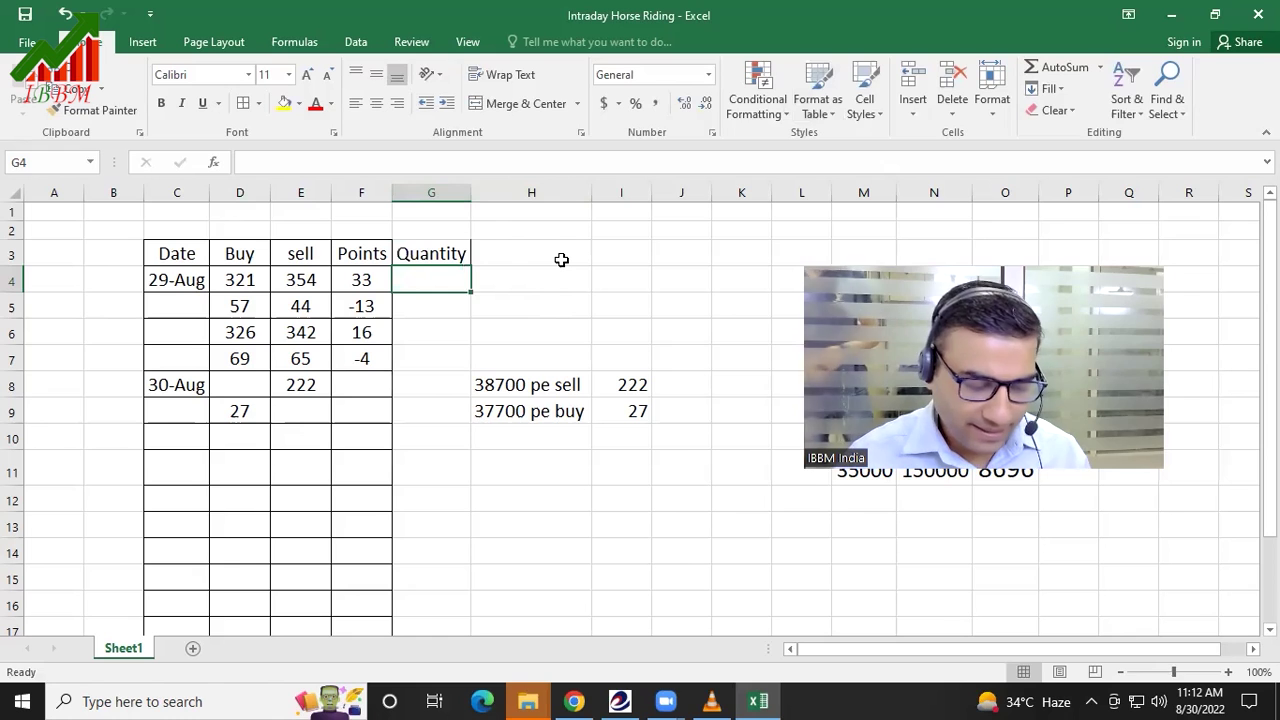
Fill in a quantity of 100 for each trade row from G4 to G9.
{"action": "type", "text": "100"}
{"action": "key", "text": "Return"}
{"action": "type", "text": "100"}
{"action": "key", "text": "Return"}
{"action": "type", "text": "100"}
{"action": "key", "text": "Return"}
{"action": "type", "text": "100"}
{"action": "key", "text": "Return"}
{"action": "type", "text": "100"}
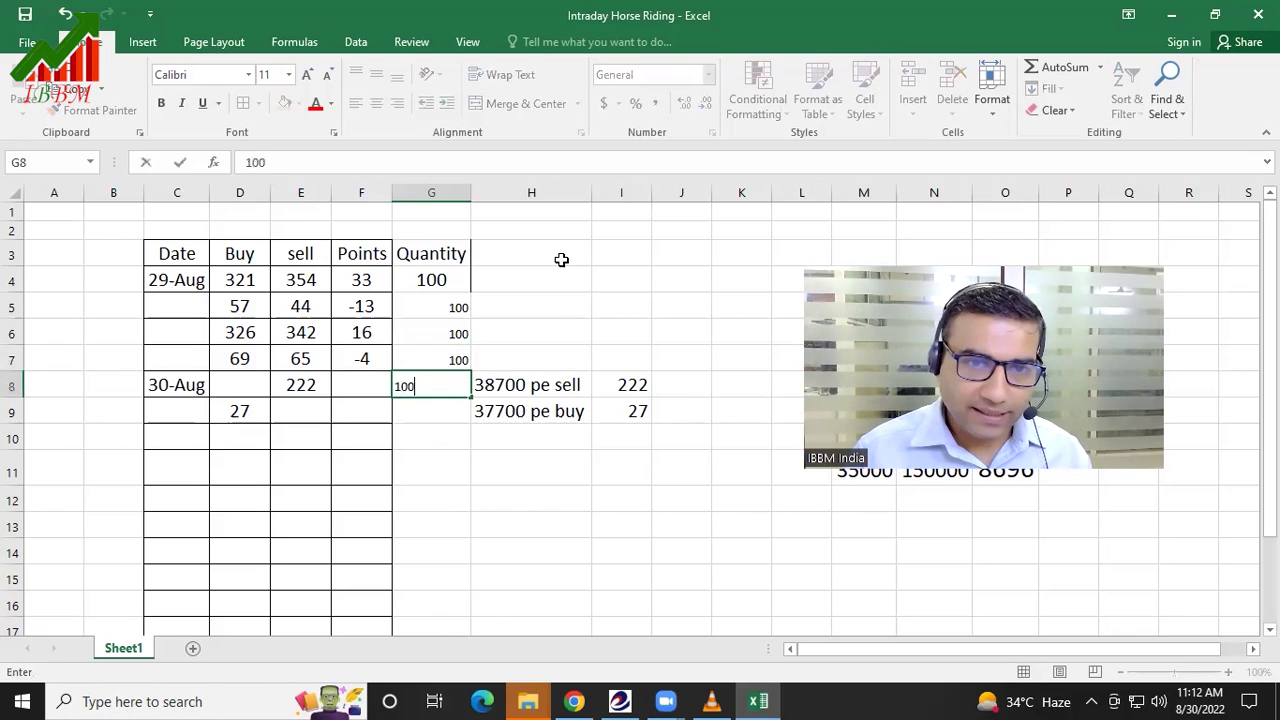
{"action": "key", "text": "Return"}
{"action": "type", "text": "100"}
{"action": "key", "text": "Return"}
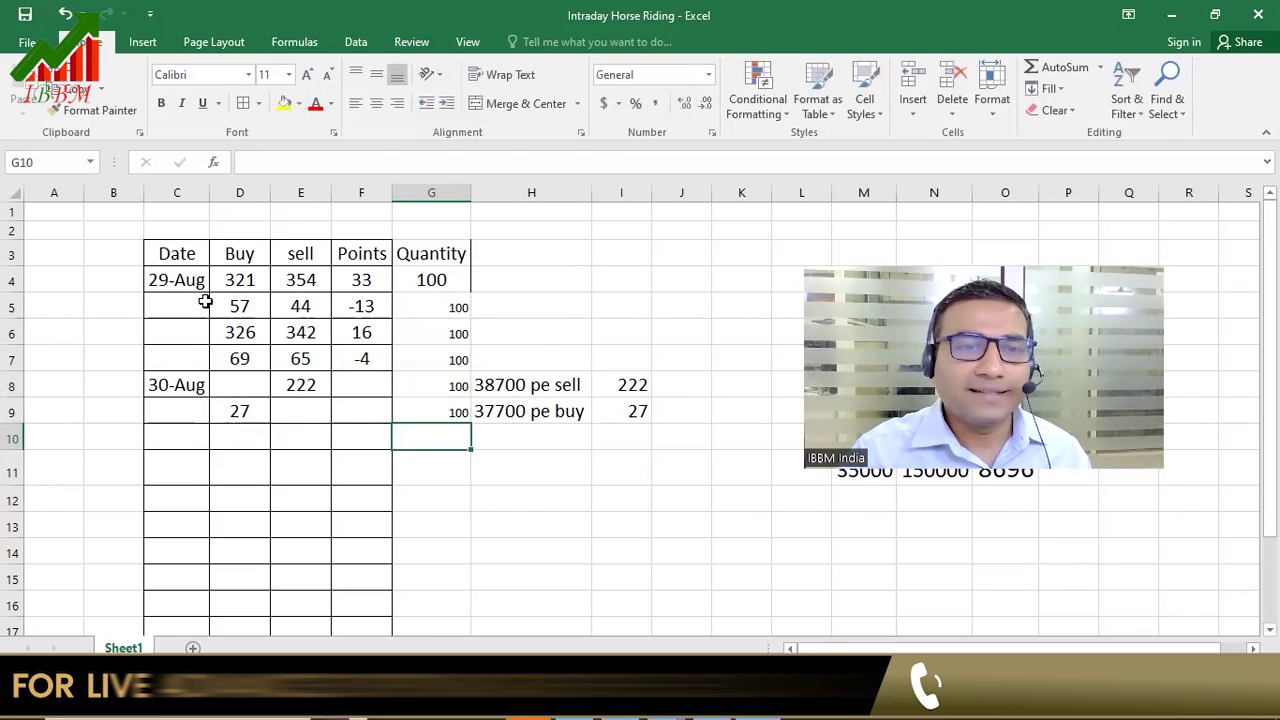
Format the trade table C3:G12 with font size 16 and centre-aligned contents.
{"action": "left_click_drag", "start_coordinate": [180, 253], "coordinate": [430, 490]}
{"action": "left_click", "coordinate": [290, 75]}
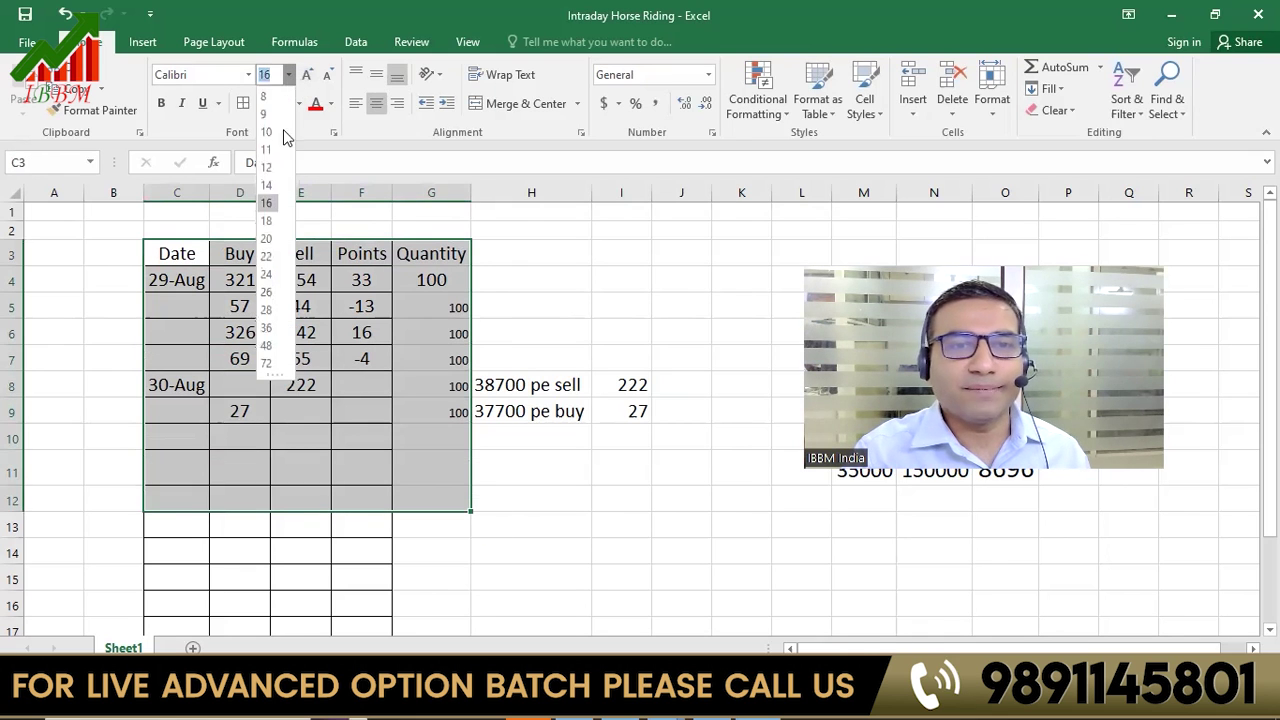
{"action": "left_click", "coordinate": [266, 197]}
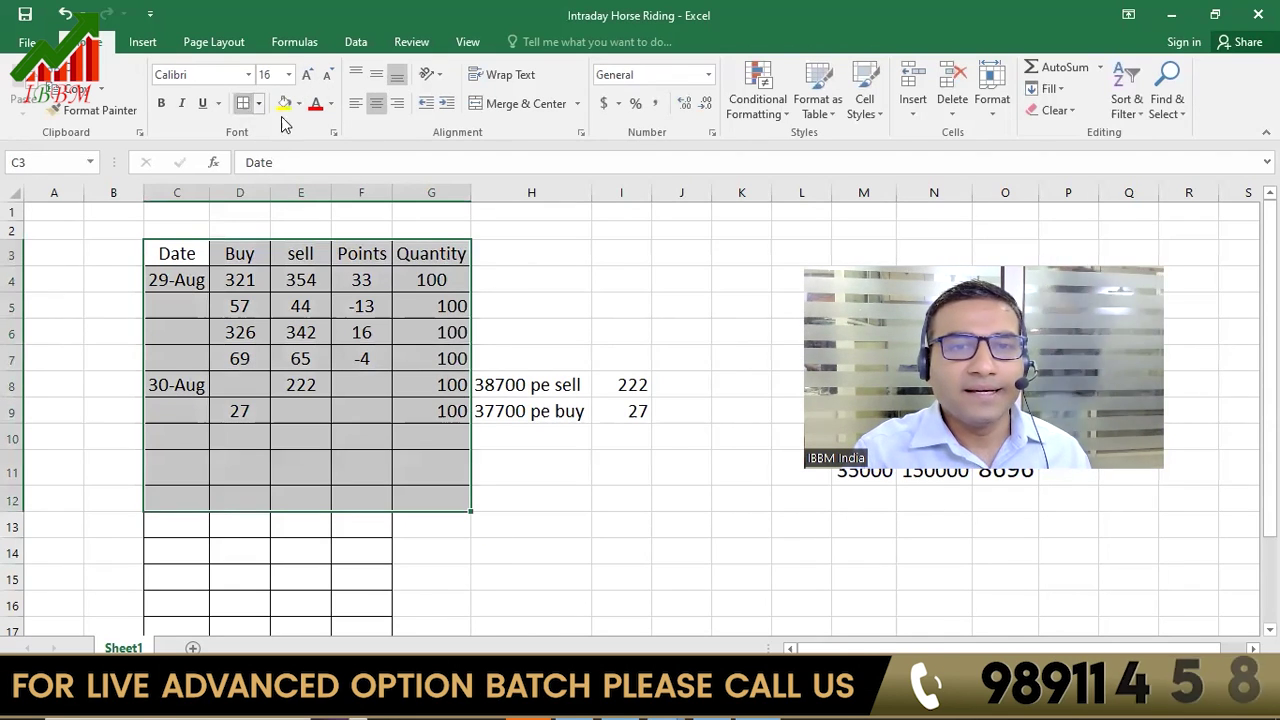
{"action": "left_click", "coordinate": [377, 105]}
{"action": "left_click", "coordinate": [377, 106]}
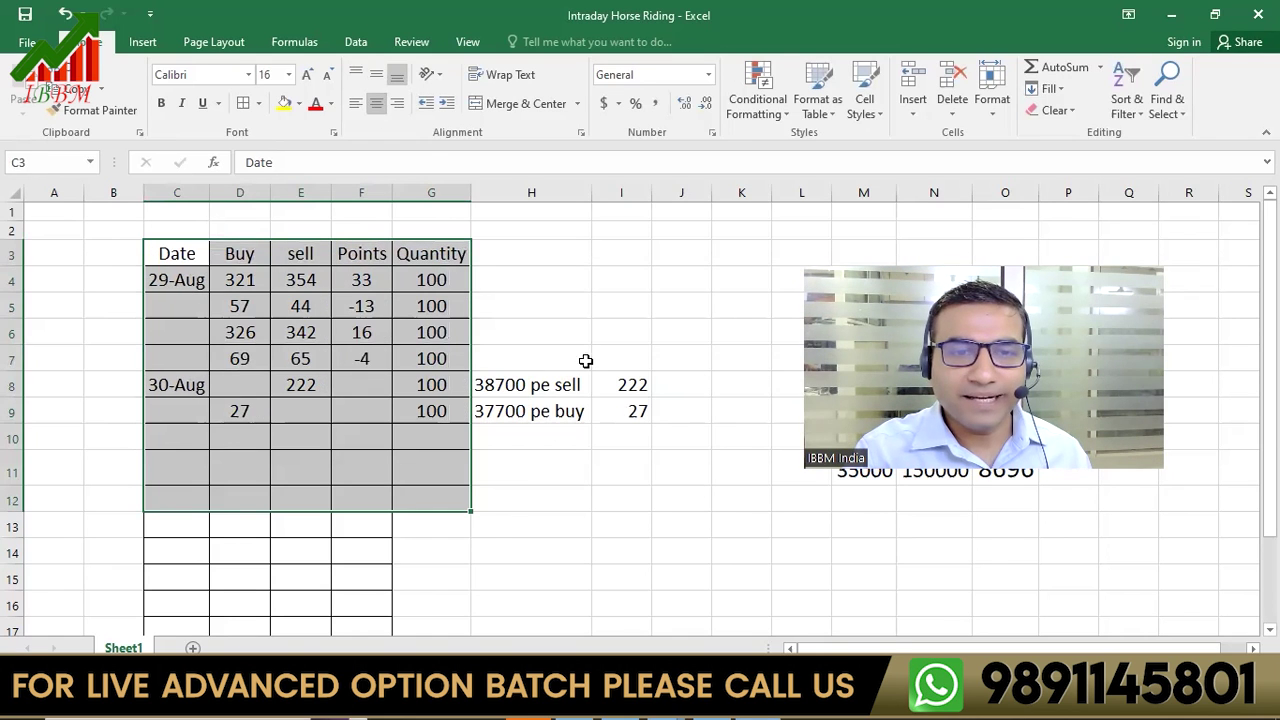
{"action": "left_click", "coordinate": [574, 441]}
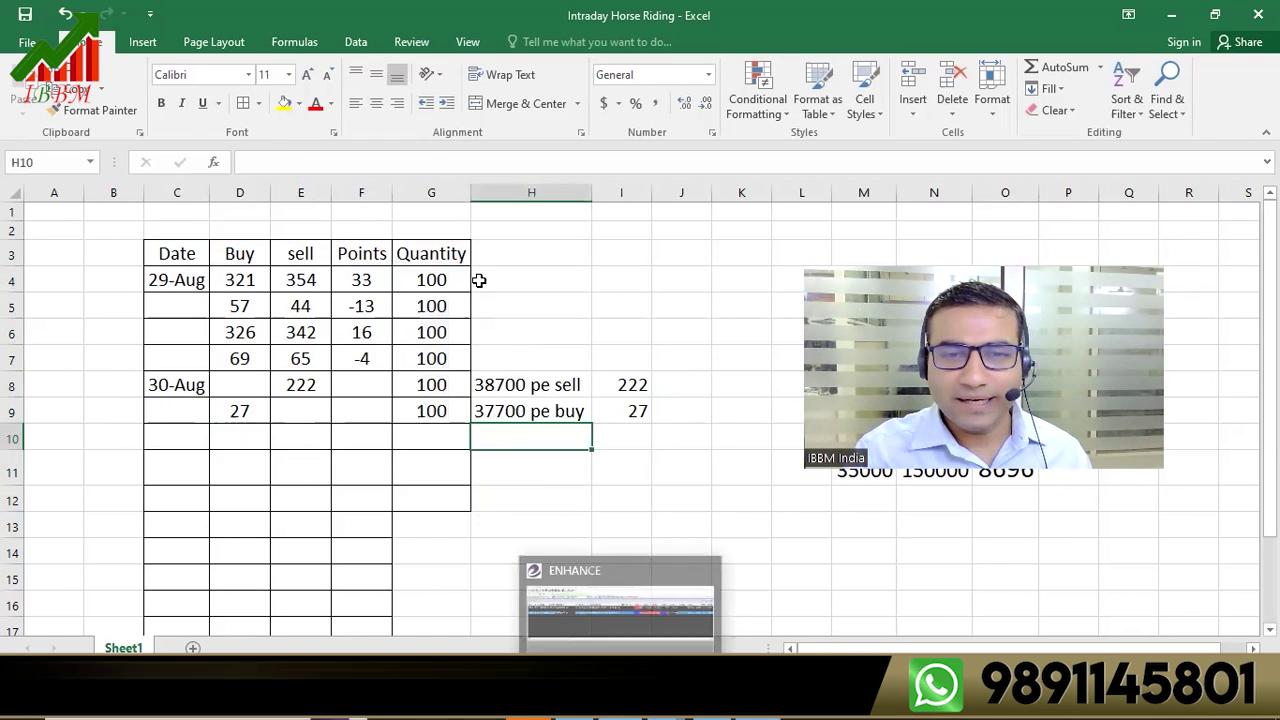
Review the 29-Aug points in F4:F7 and check the live 38700 PE quote in ENHANCE.
{"action": "left_click_drag", "start_coordinate": [364, 284], "coordinate": [362, 360]}
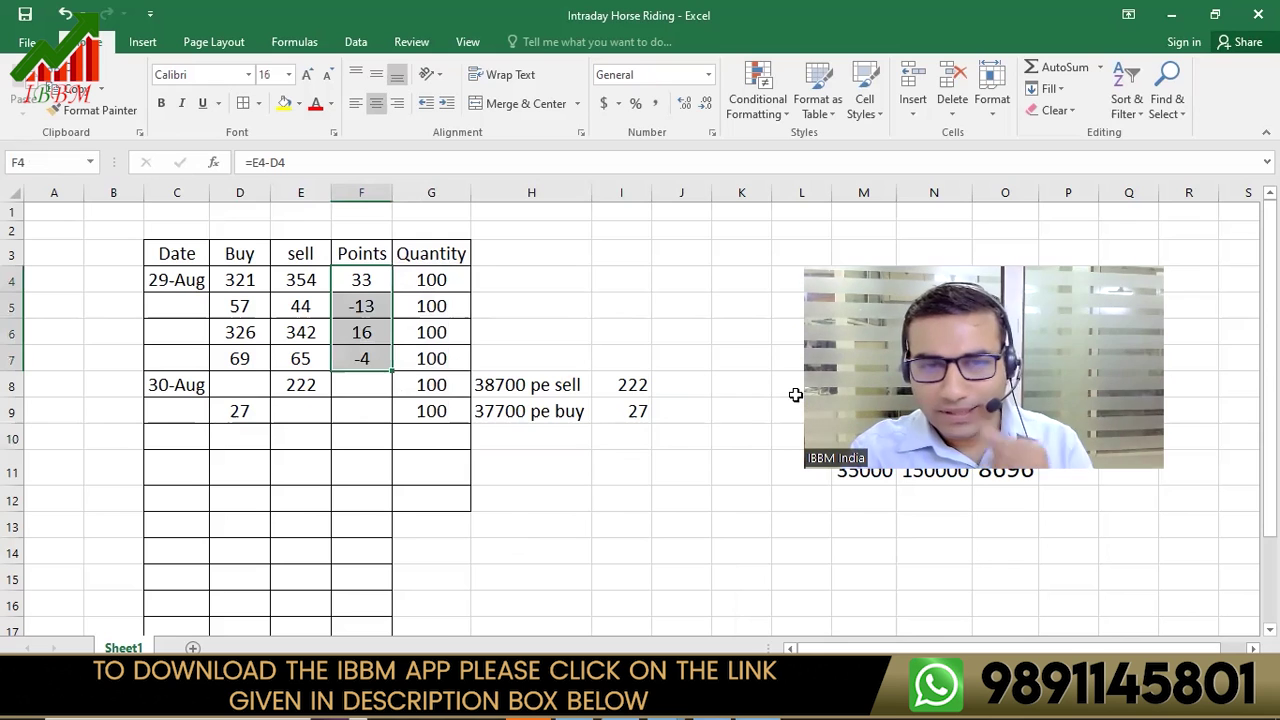
{"action": "key", "text": "alt+Tab"}
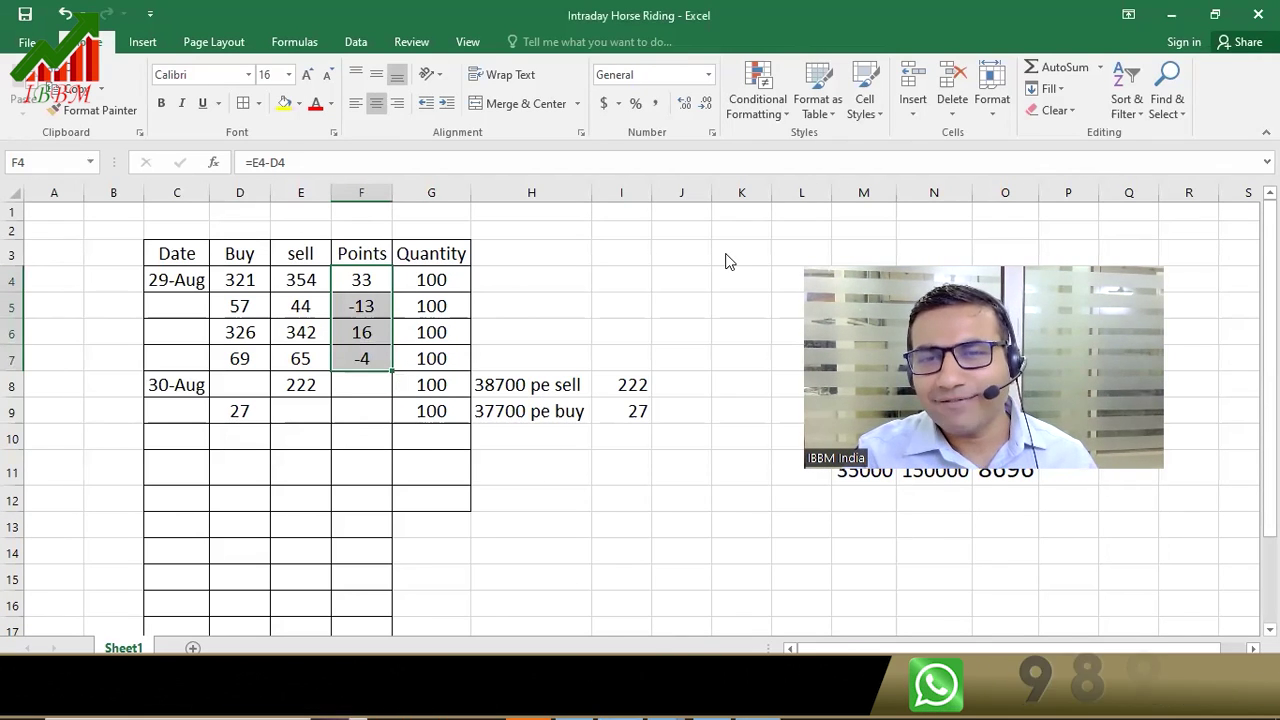
{"action": "key", "text": "alt+Tab"}
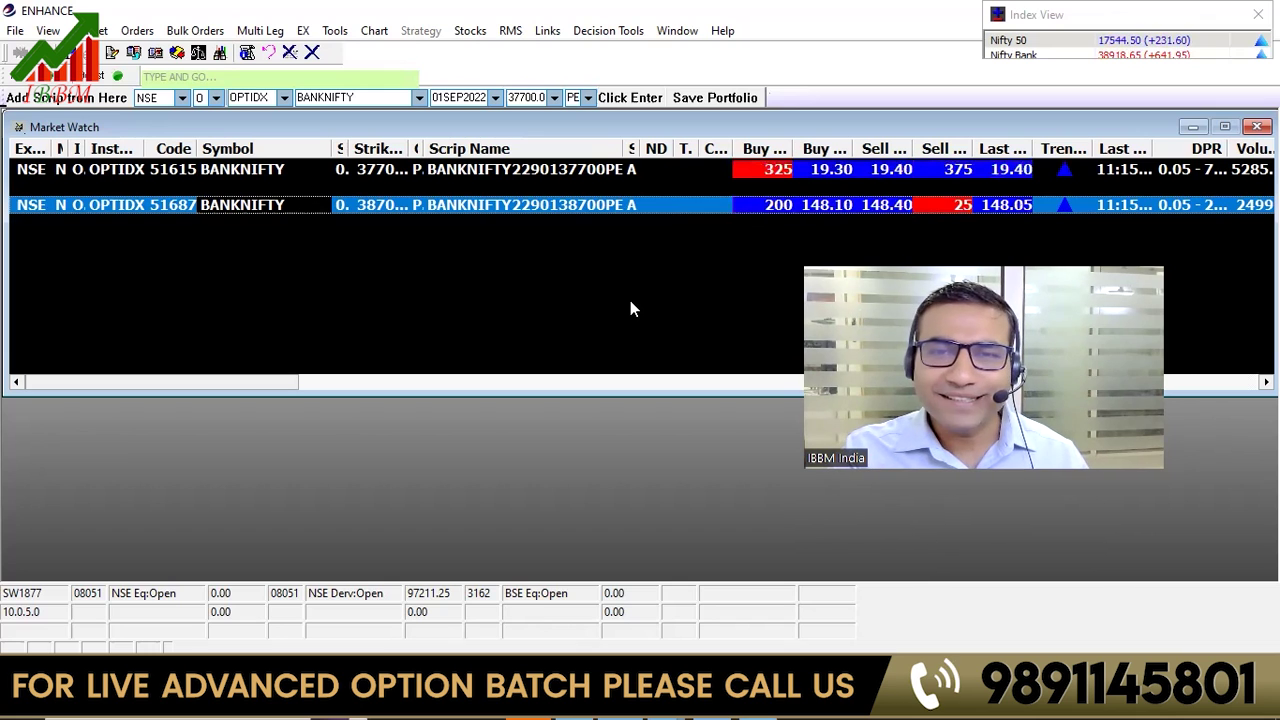
{"action": "left_click", "coordinate": [776, 190]}
{"action": "left_click", "coordinate": [777, 208]}
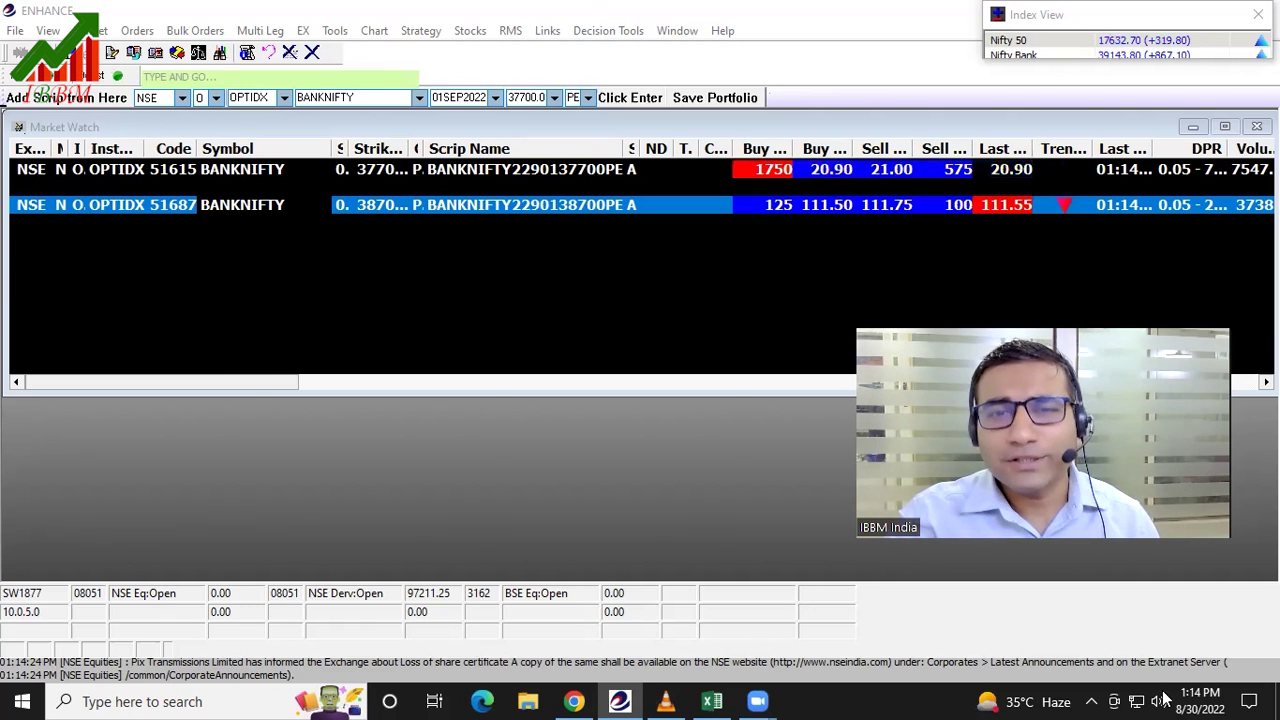
Compare the 38700 PE sell price recorded in Excel cell I8 with its live quote in ENHANCE.
{"action": "left_click", "coordinate": [725, 205]}
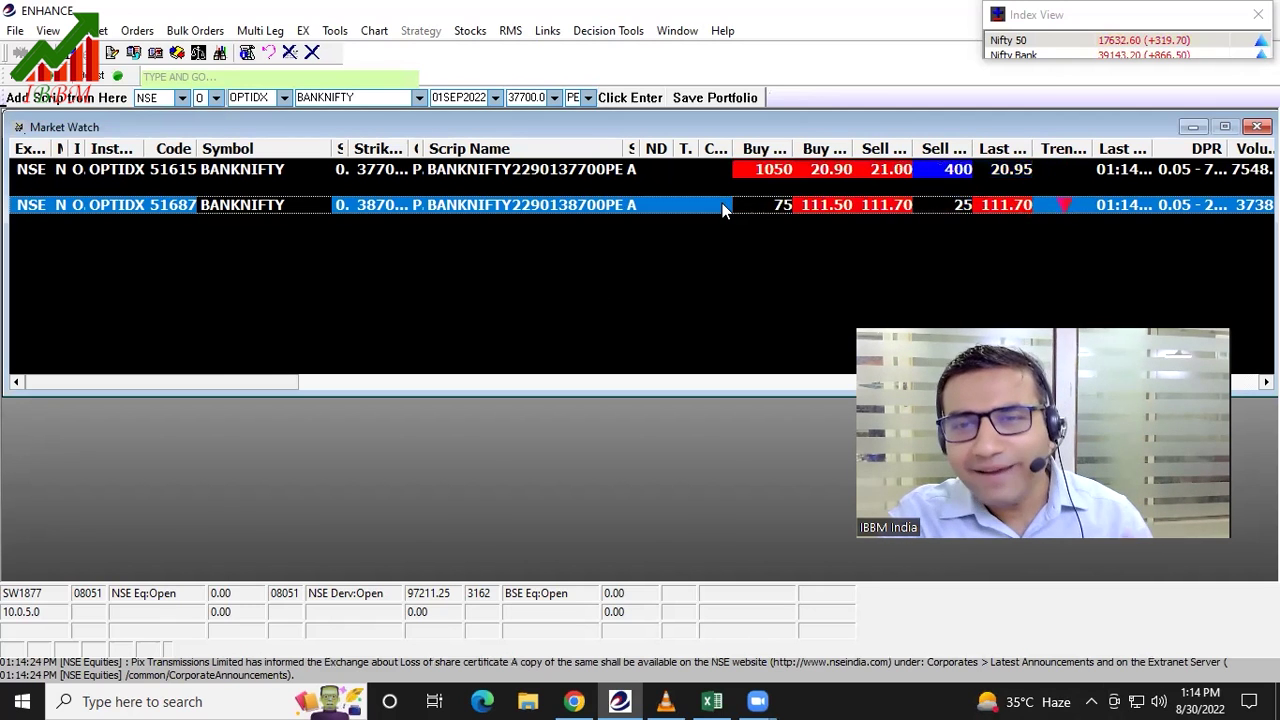
{"action": "left_click", "coordinate": [708, 700]}
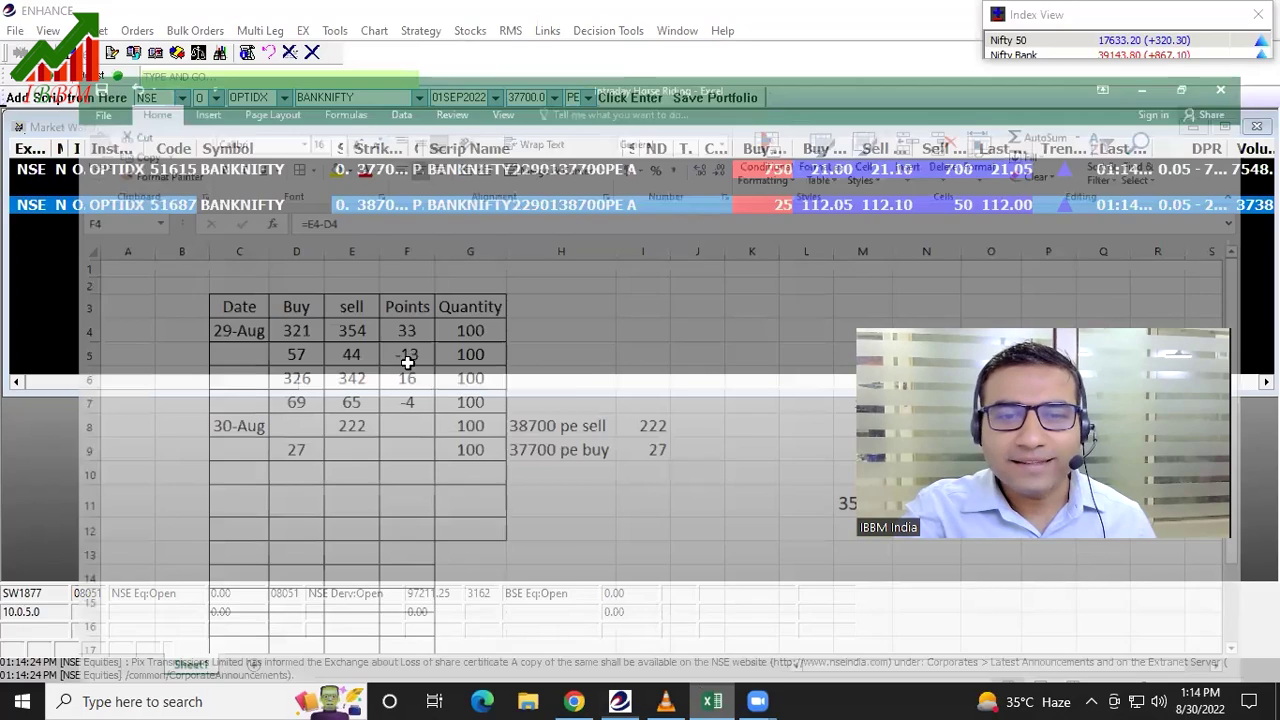
{"action": "left_click", "coordinate": [634, 384]}
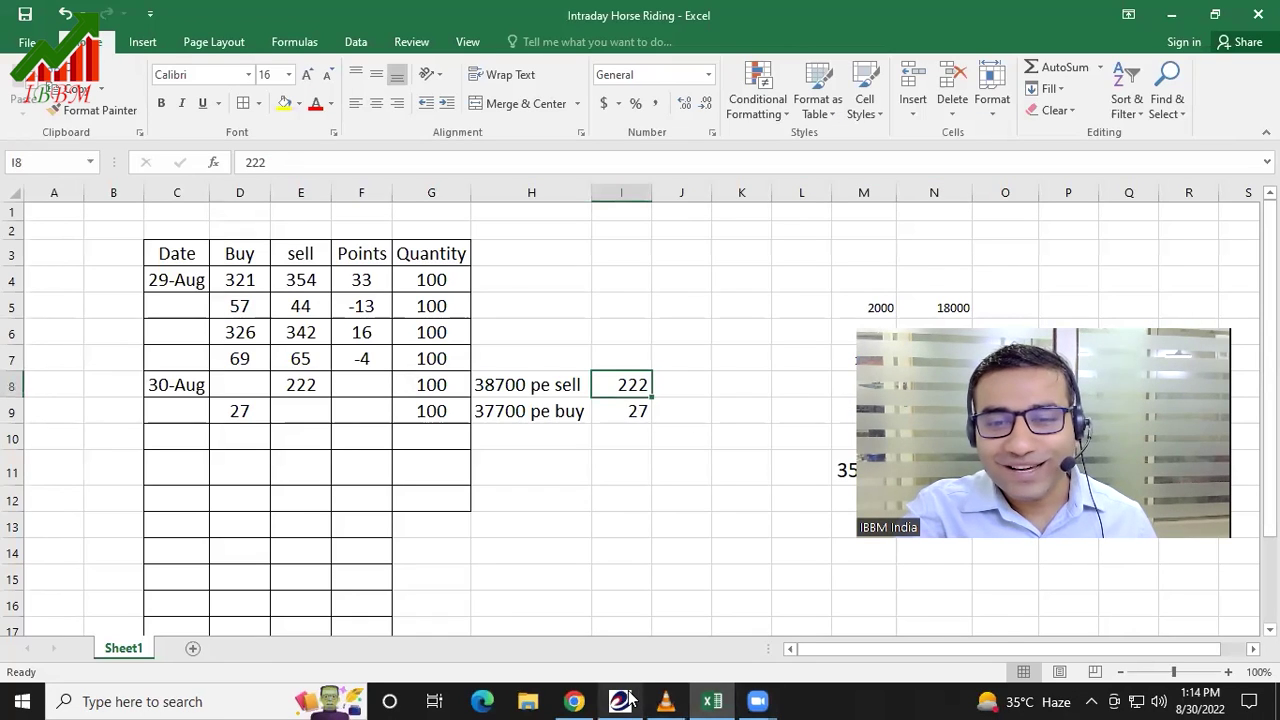
{"action": "left_click", "coordinate": [621, 700]}
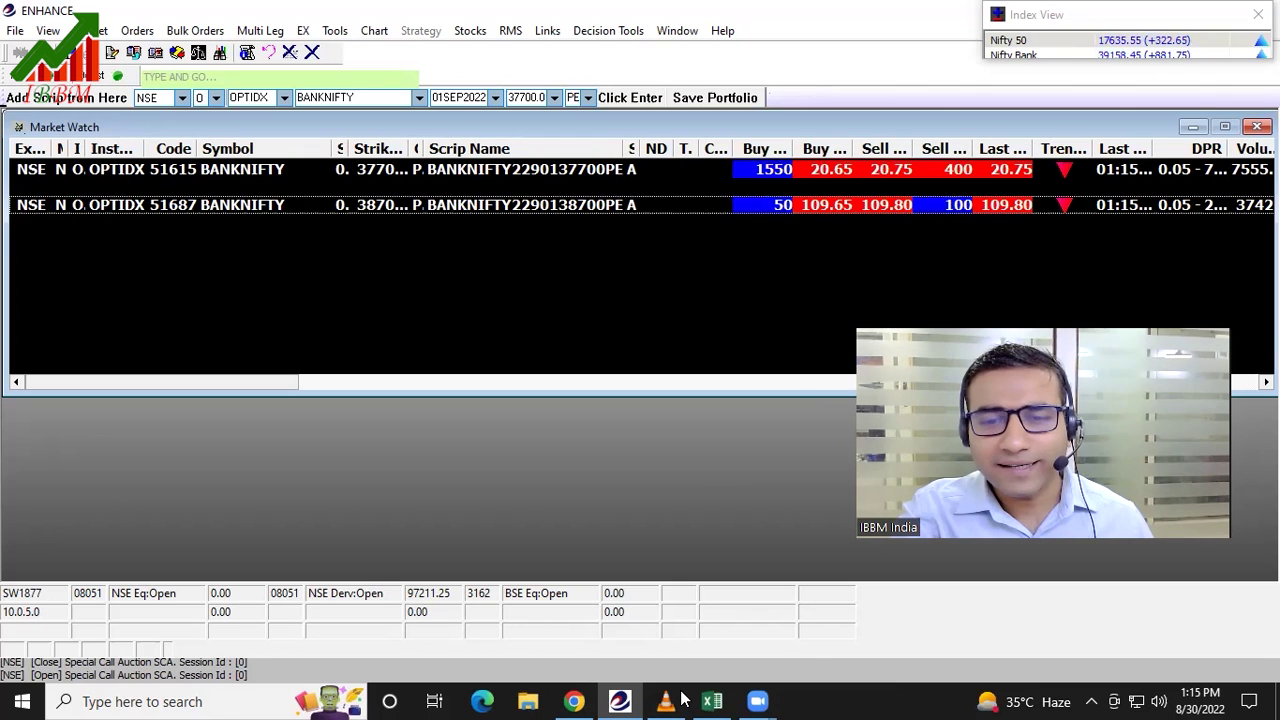
Back in Excel, enter the 30-Aug exit prices: 110 as the buy price in D8 and 20 as the sell price in E9.
{"action": "mouse_move", "coordinate": [714, 700]}
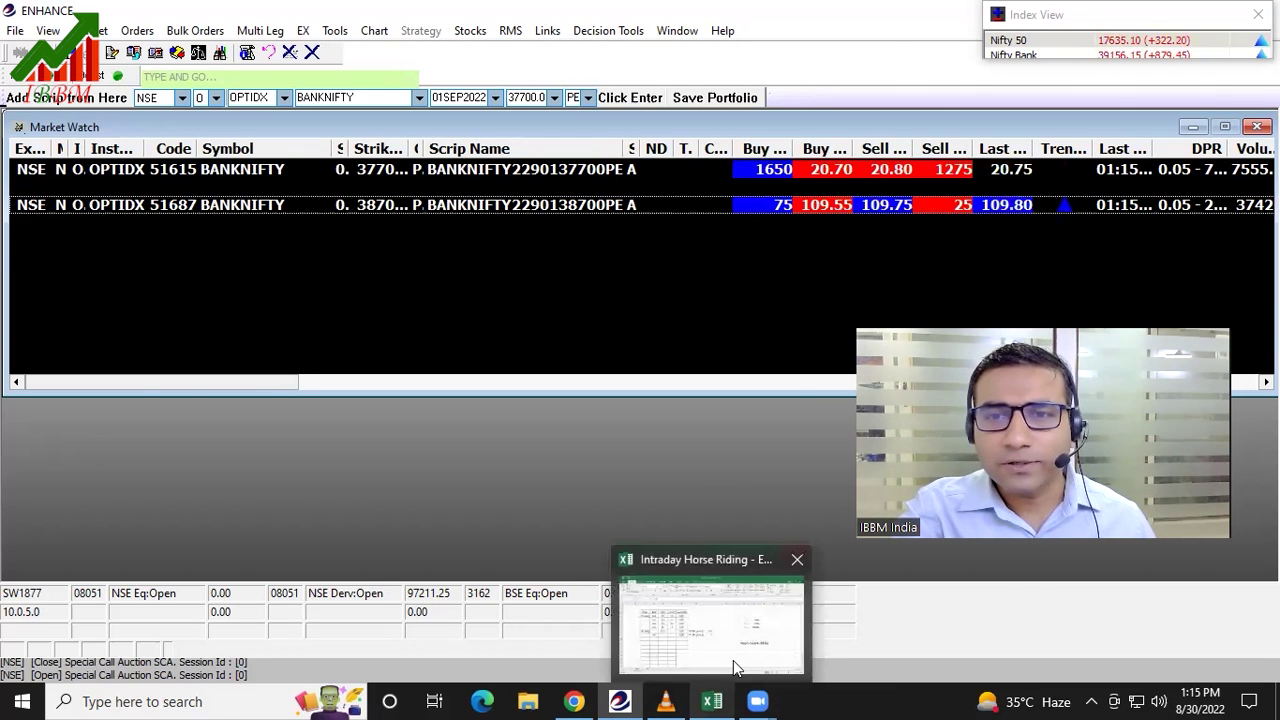
{"action": "left_click", "coordinate": [733, 660]}
{"action": "left_click", "coordinate": [244, 383]}
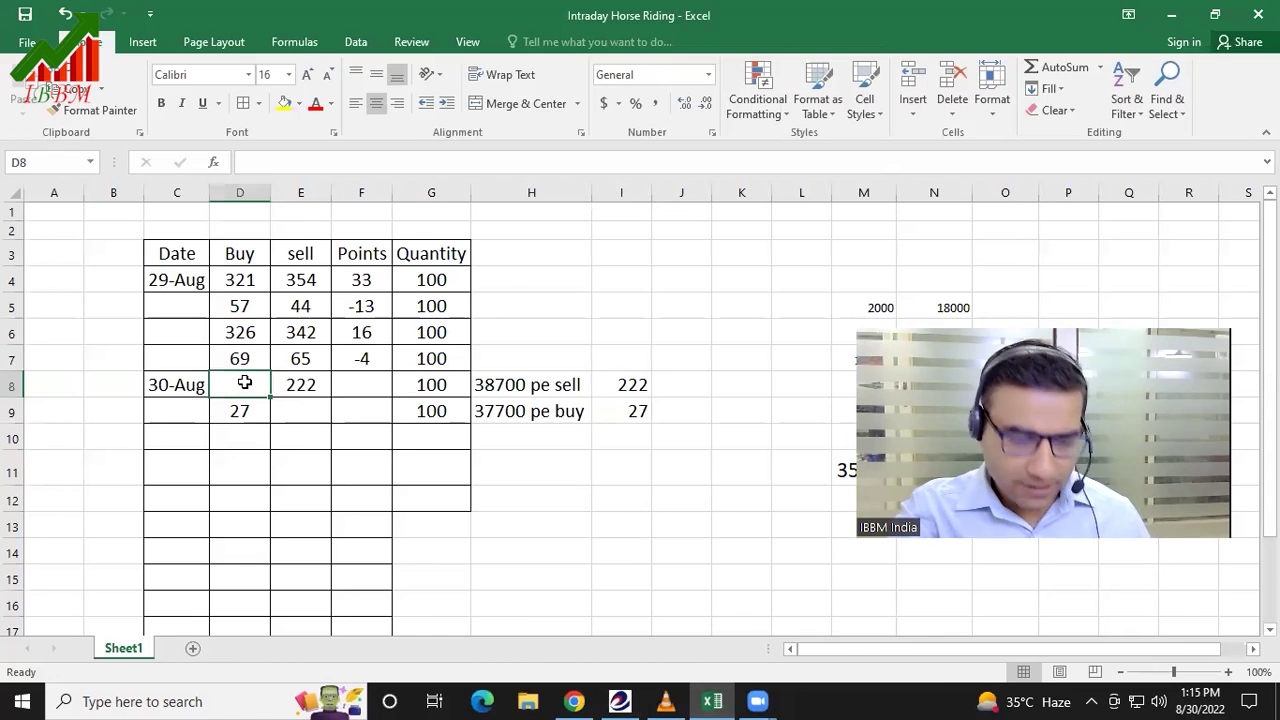
{"action": "type", "text": "110"}
{"action": "key", "text": "Return"}
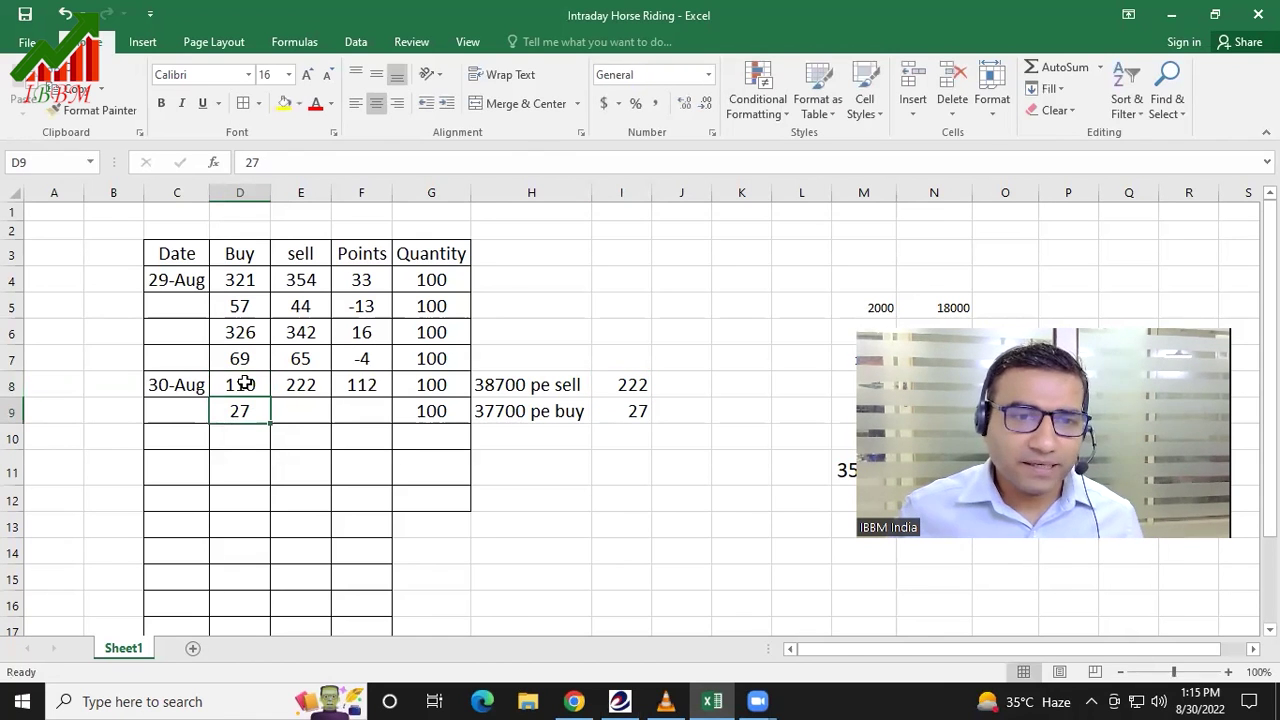
{"action": "key", "text": "Right"}
{"action": "type", "text": "20"}
{"action": "key", "text": "Return"}
Examine the Points results in F4:F9 for both days, including the losing trades in F5, F7 and F9.
{"action": "key", "text": "Up"}
{"action": "key", "text": "Up"}
{"action": "key", "text": "Up"}
{"action": "key", "text": "Up"}
{"action": "key", "text": "Up"}
{"action": "key", "text": "Up"}
{"action": "key", "text": "Right"}
{"action": "key", "text": "shift+Down"}
{"action": "key", "text": "shift+Down"}
{"action": "key", "text": "shift+Down"}
{"action": "key", "text": "shift+Down"}
{"action": "key", "text": "shift+Down"}
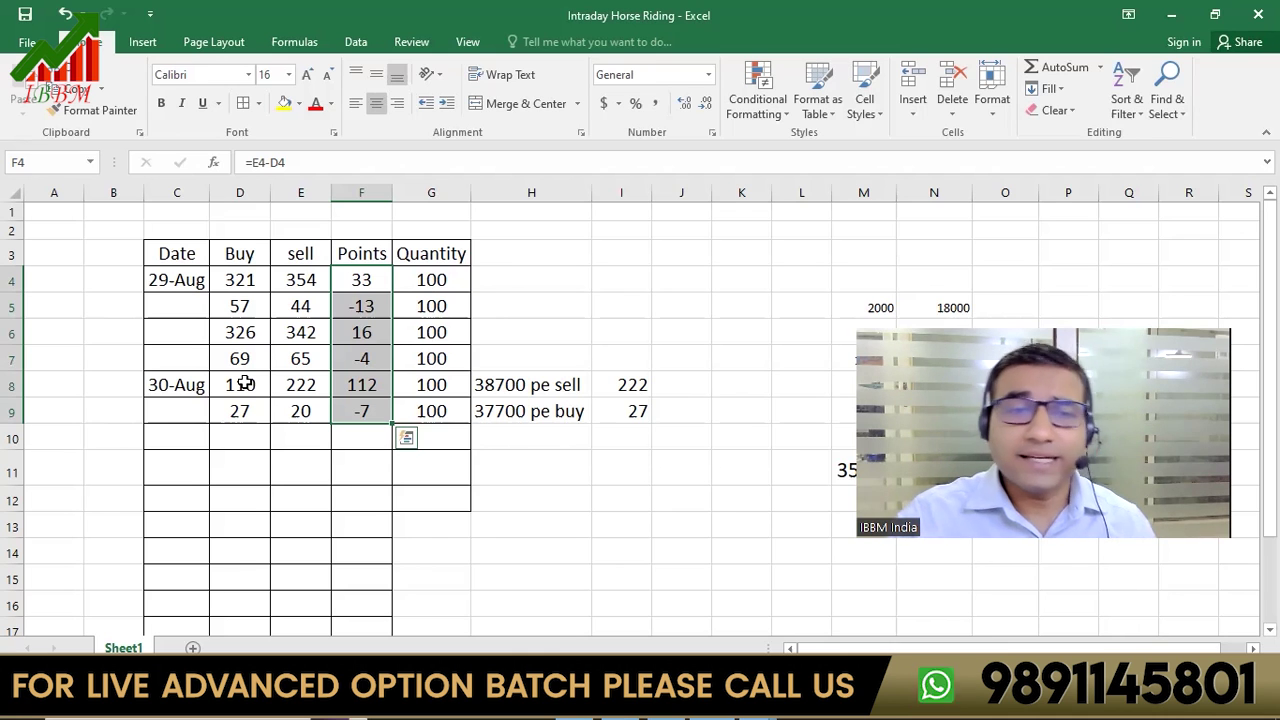
{"action": "left_click", "coordinate": [369, 306]}
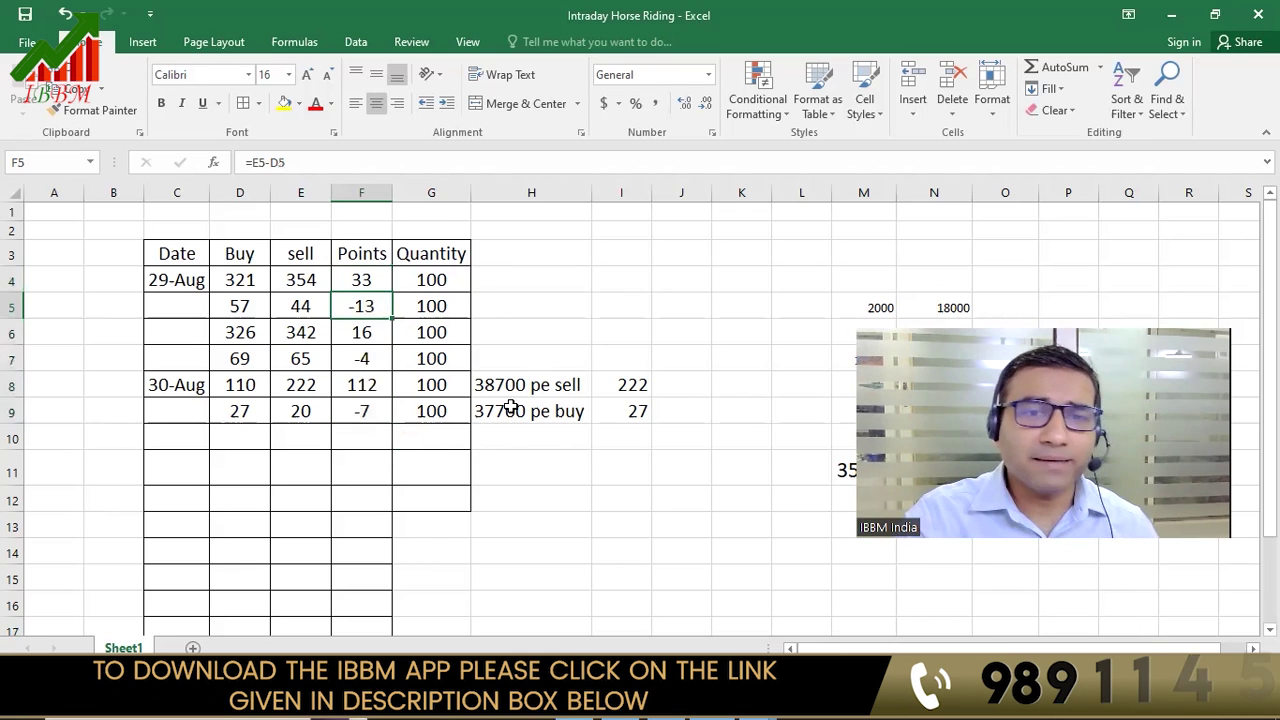
{"action": "left_click", "coordinate": [352, 411]}
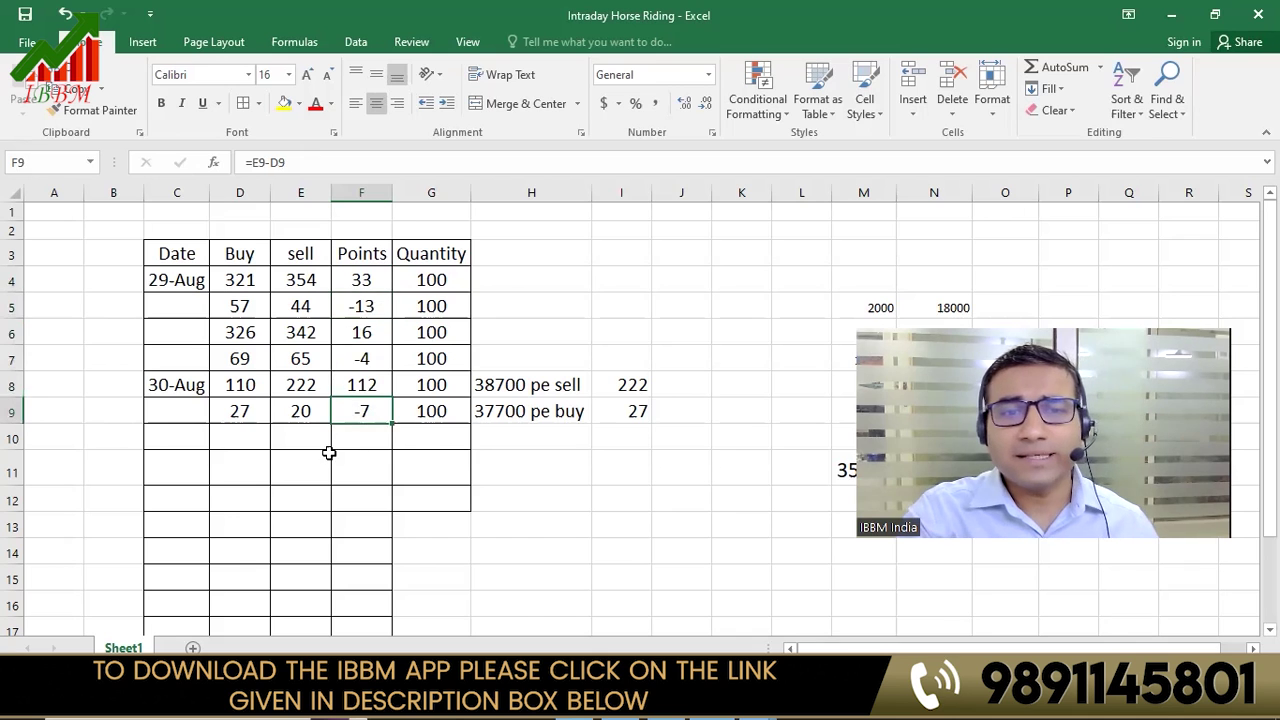
{"action": "left_click", "coordinate": [368, 359]}
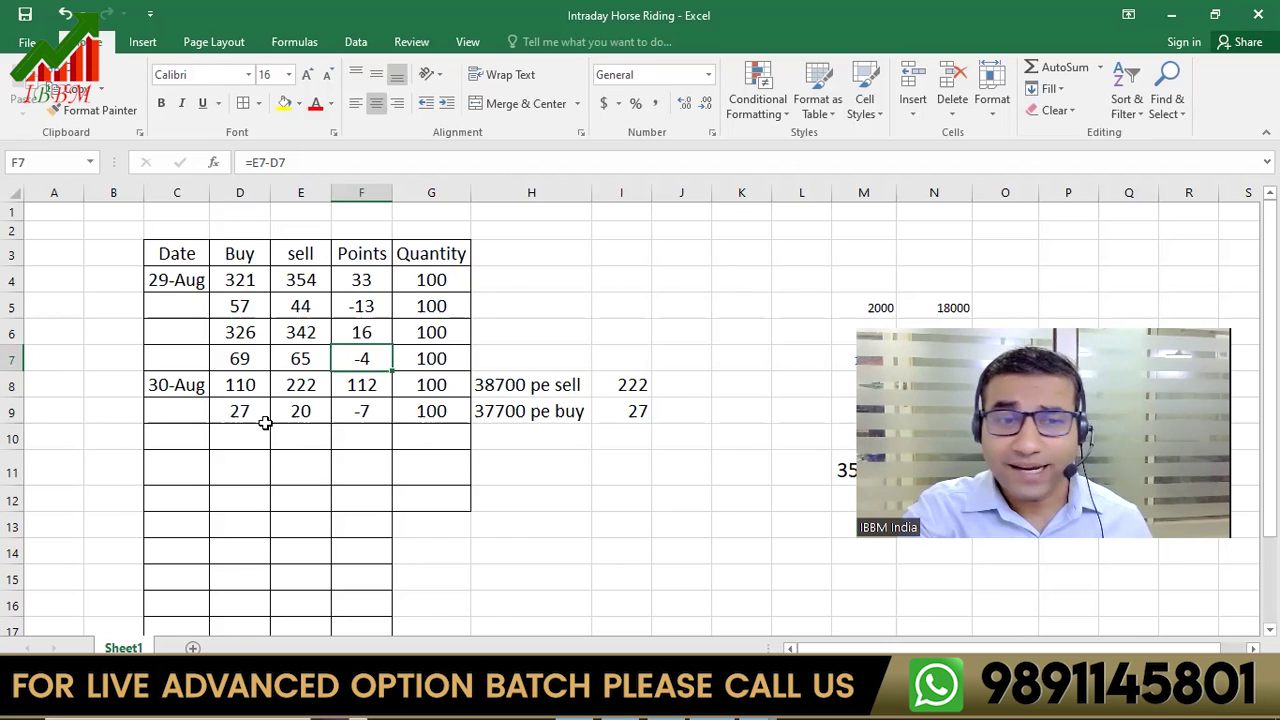
Clear the 30-Aug buy price in D8 and the sell price in E9.
{"action": "left_click", "coordinate": [252, 387]}
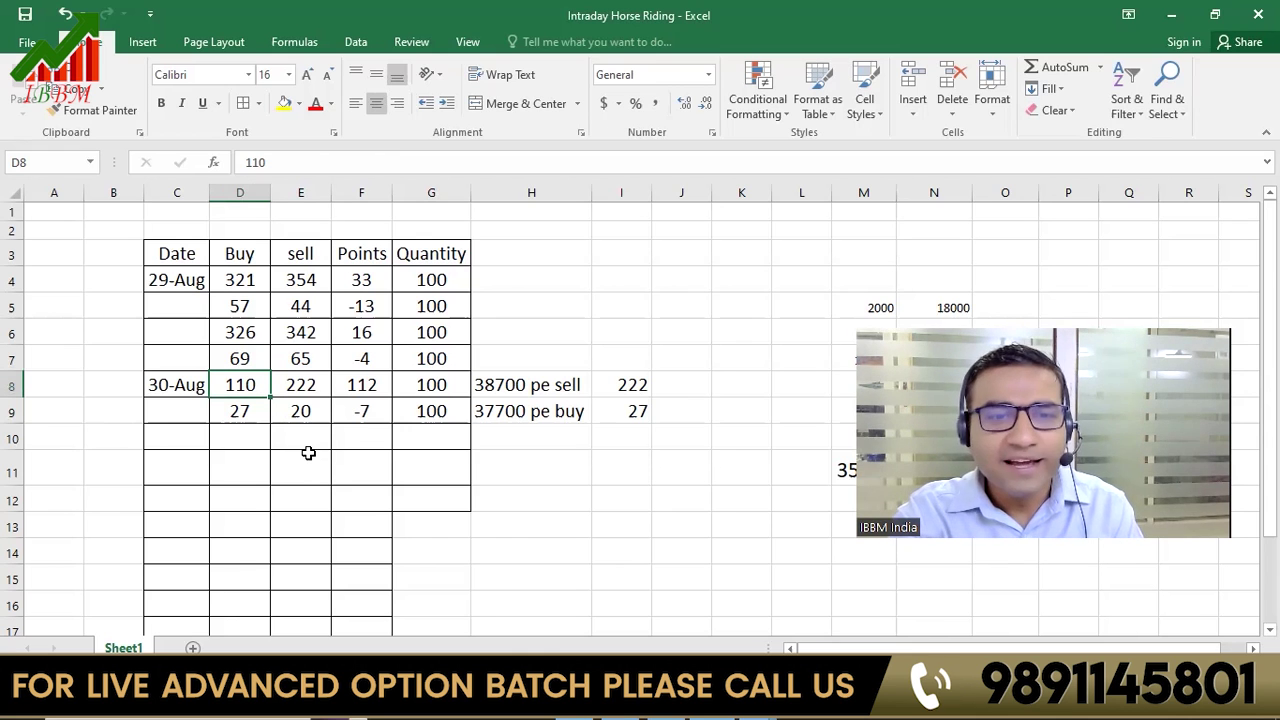
{"action": "key", "text": "Delete"}
{"action": "left_click", "coordinate": [303, 411]}
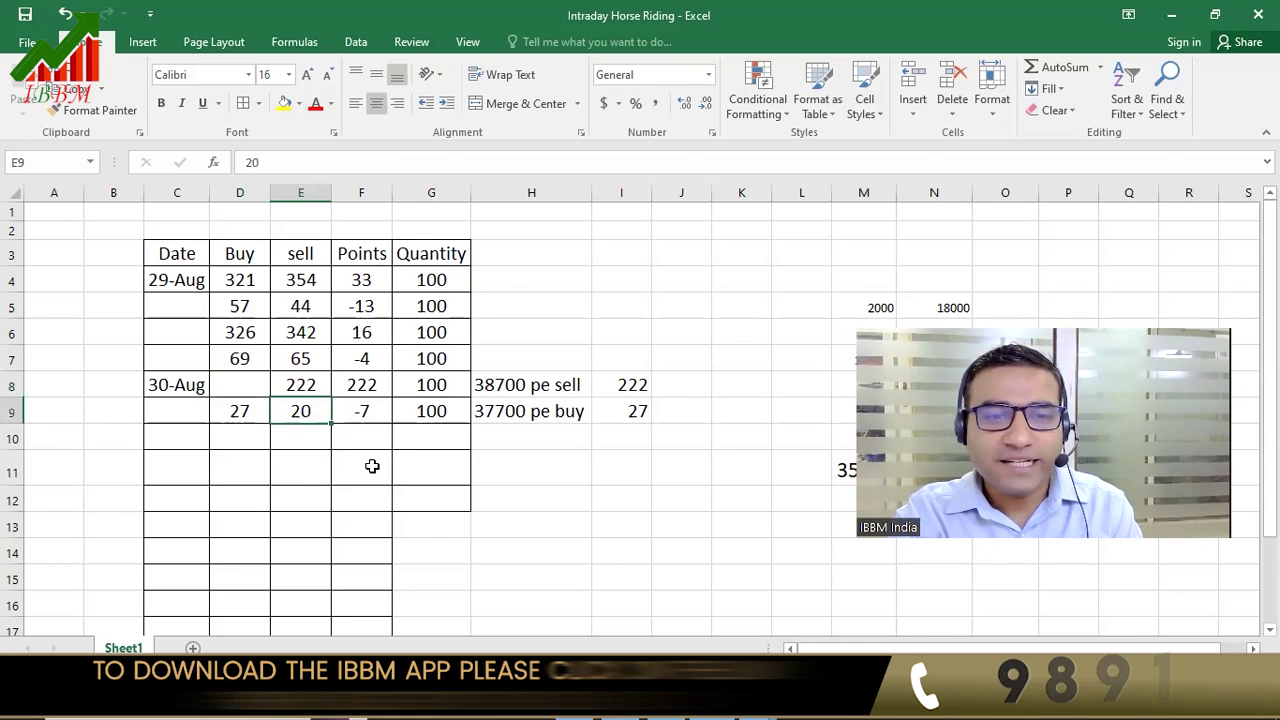
{"action": "key", "text": "Delete"}
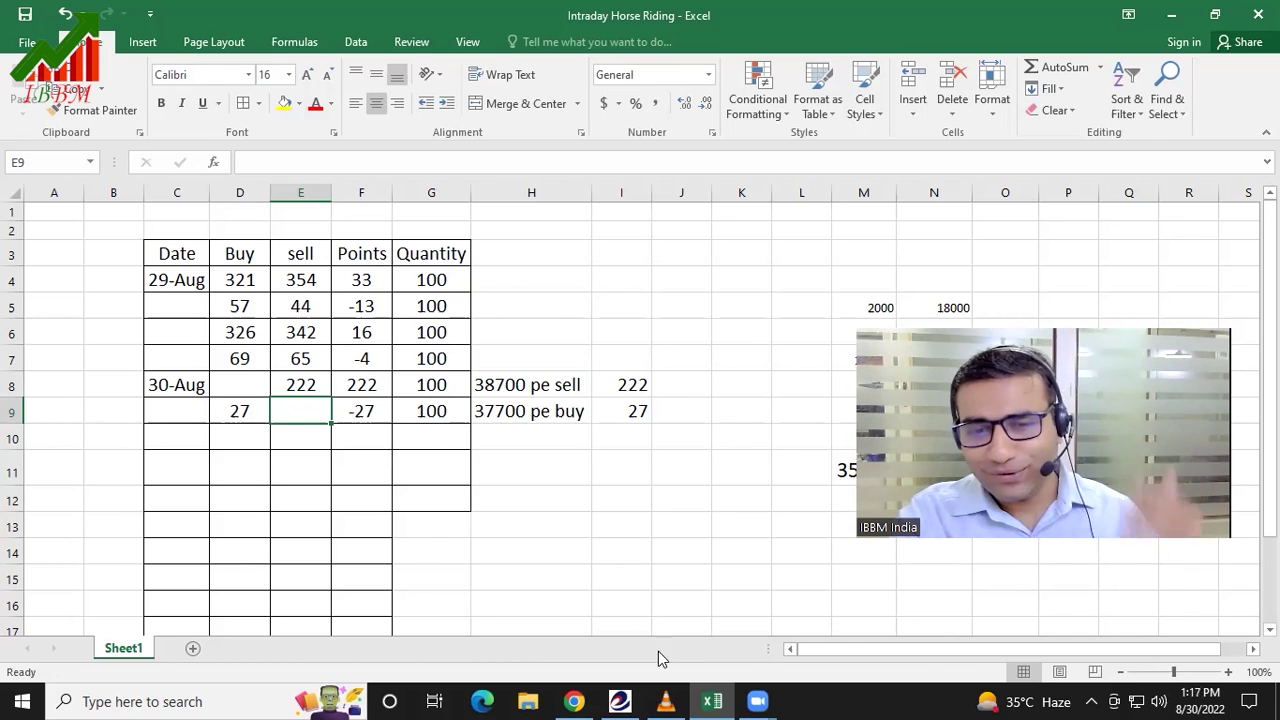
Switch to ENHANCE and monitor the live quotes of the BANKNIFTY 38700 PE and 37700 PE positions.
{"action": "left_click", "coordinate": [620, 701]}
{"action": "left_click", "coordinate": [798, 212]}
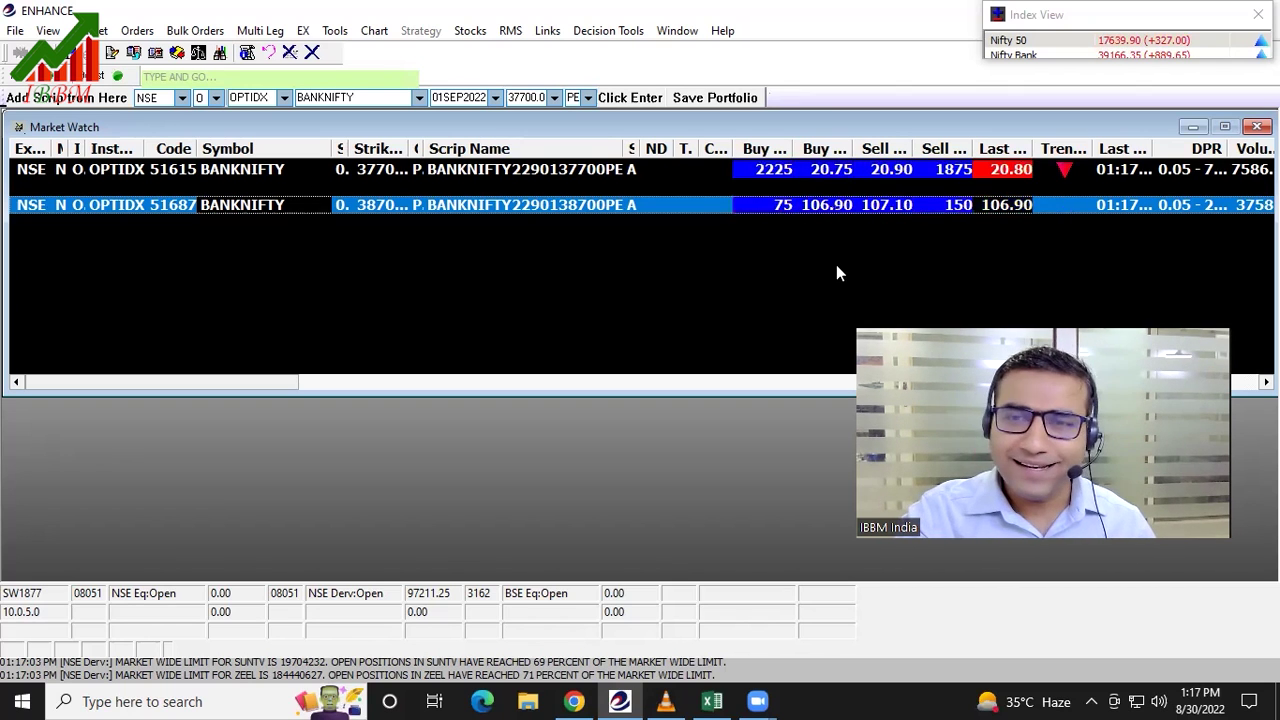
{"action": "left_click", "coordinate": [830, 670]}
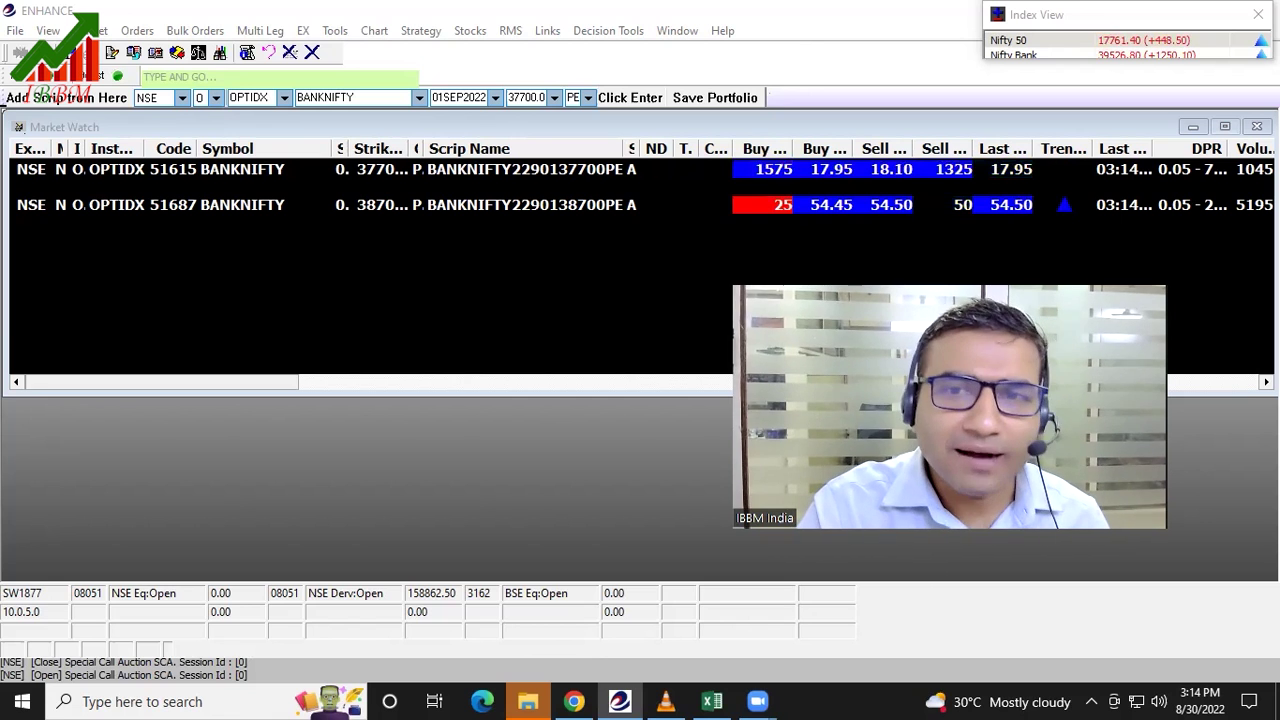
Buy 100 of the BANKNIFTY 01SEP2022 38700 PE as a CarryForward market order with the price set to 0.
{"action": "left_click", "coordinate": [697, 206]}
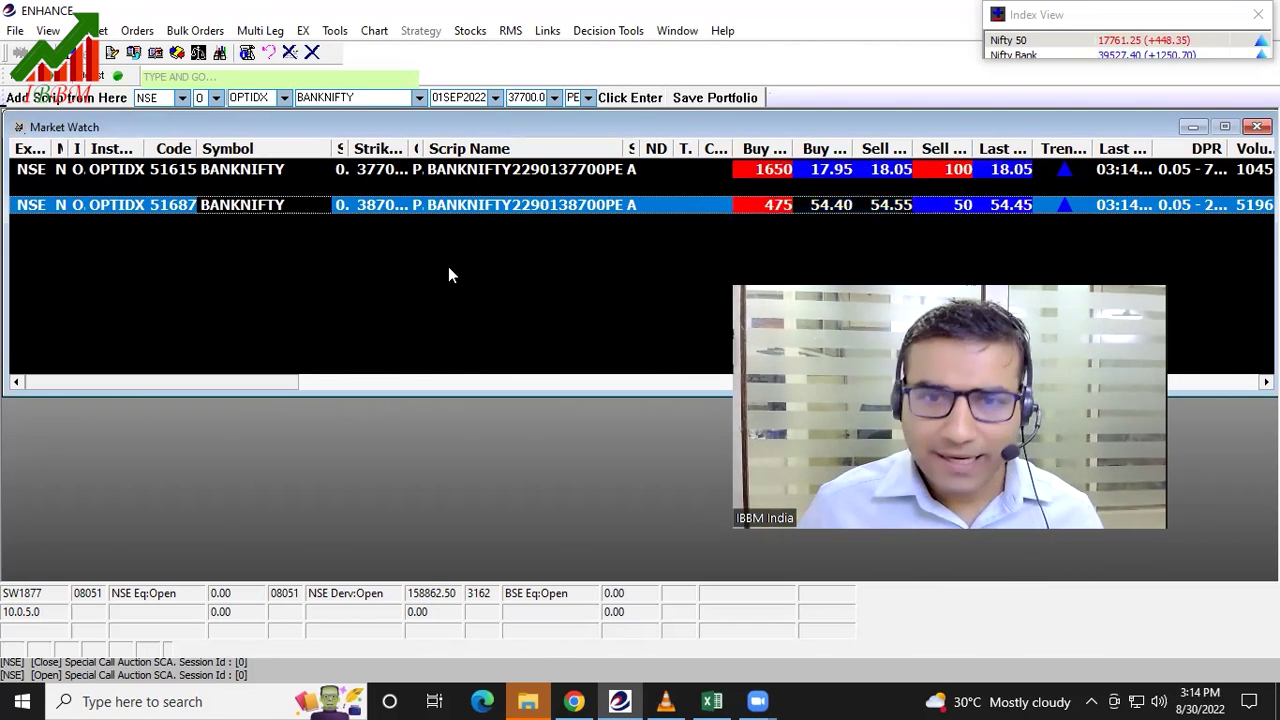
{"action": "key", "text": "F1"}
{"action": "type", "text": "100"}
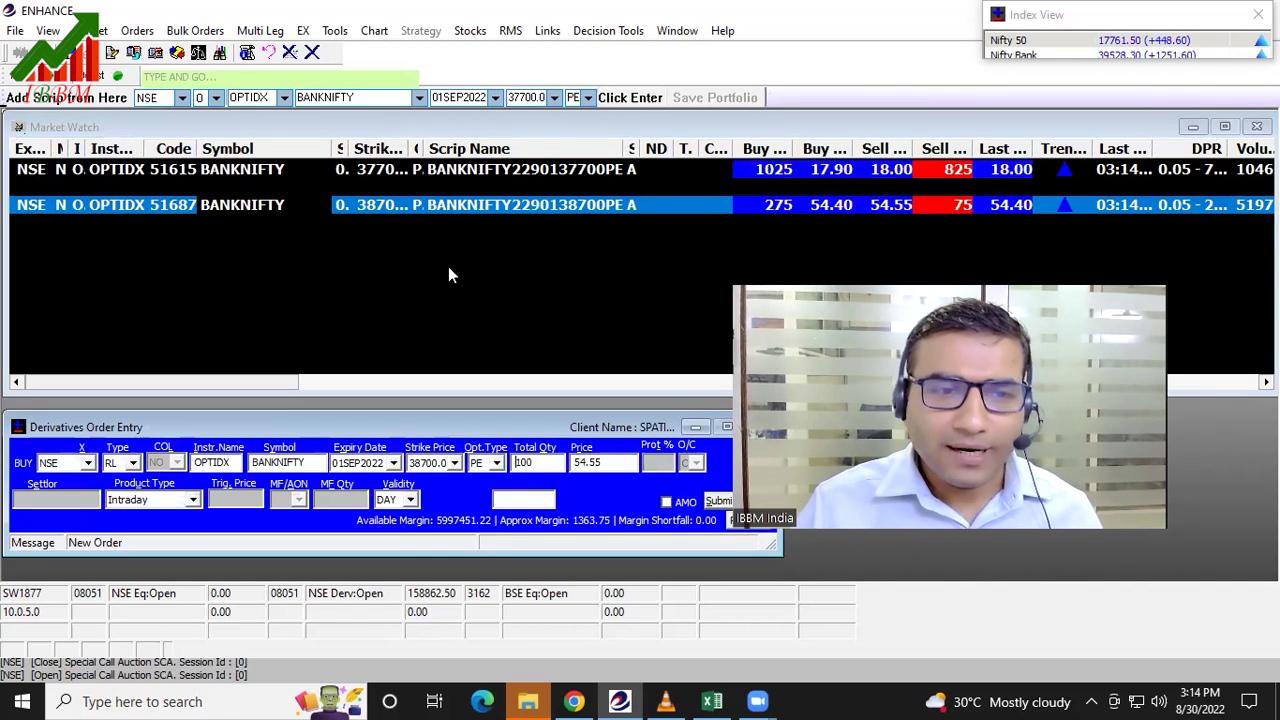
{"action": "left_click", "coordinate": [192, 499]}
{"action": "left_click", "coordinate": [140, 526]}
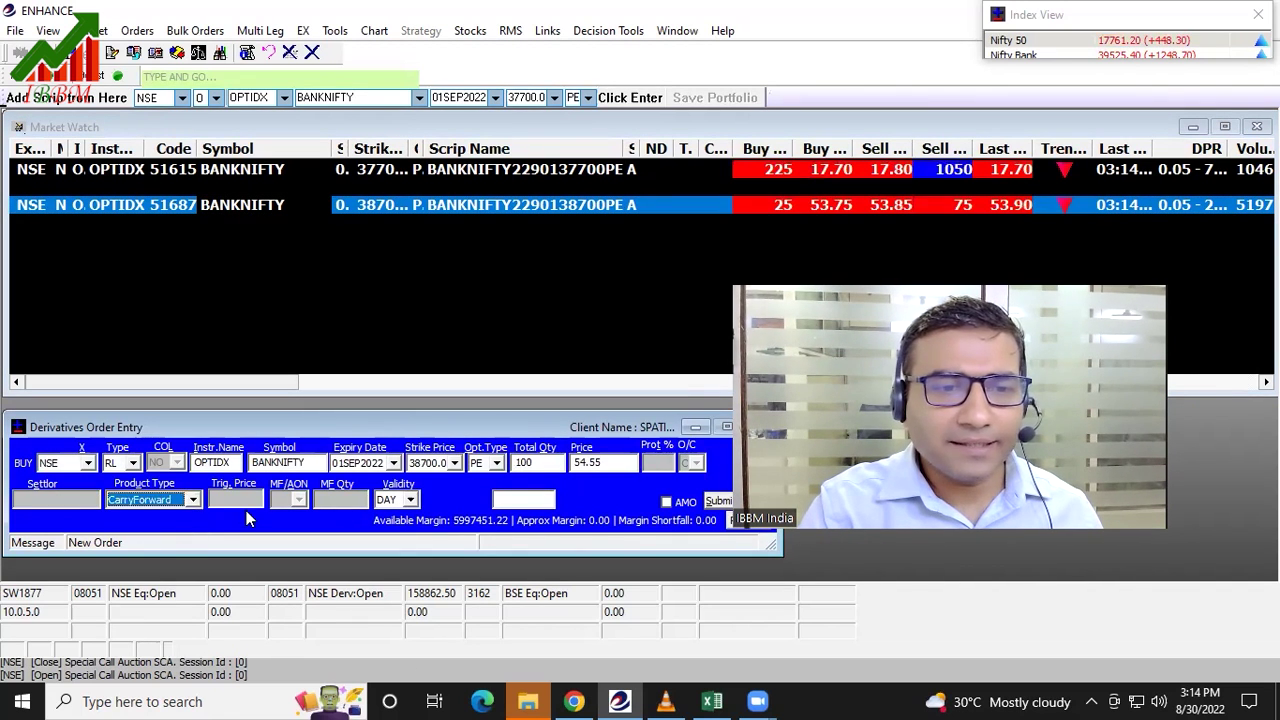
{"action": "key", "text": "Tab"}
{"action": "type", "text": "0"}
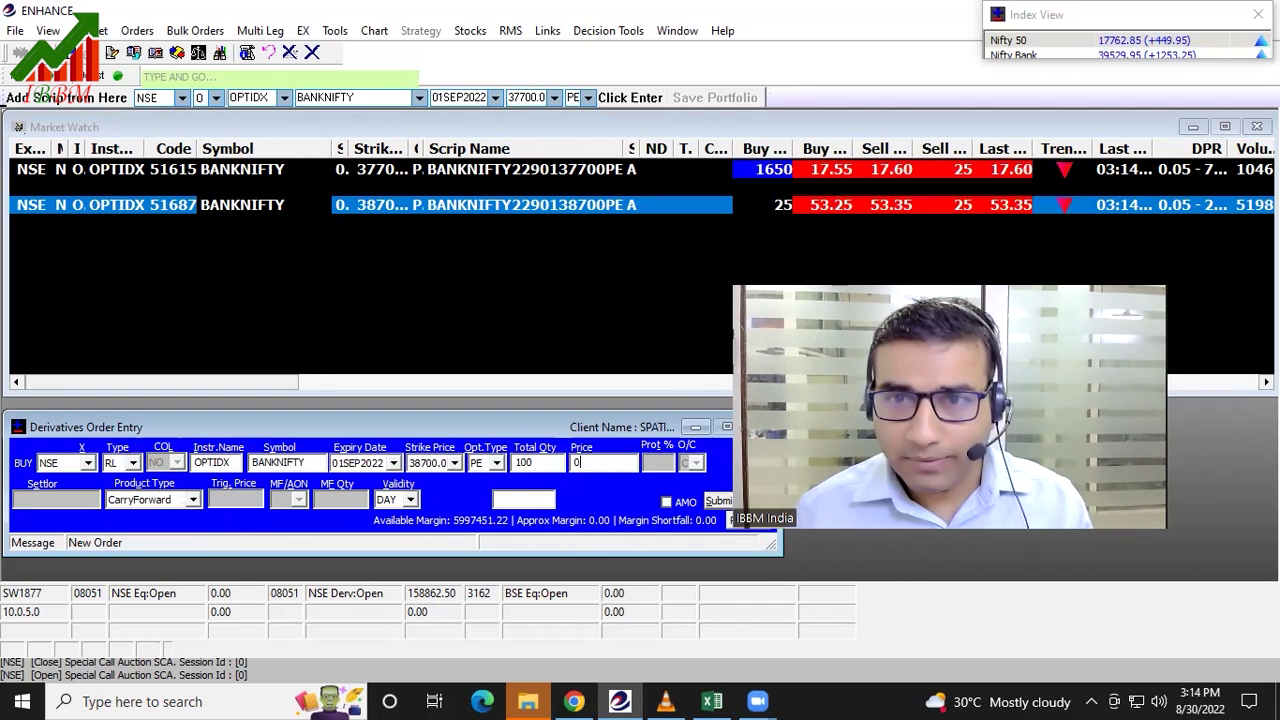
{"action": "key", "text": "Return"}
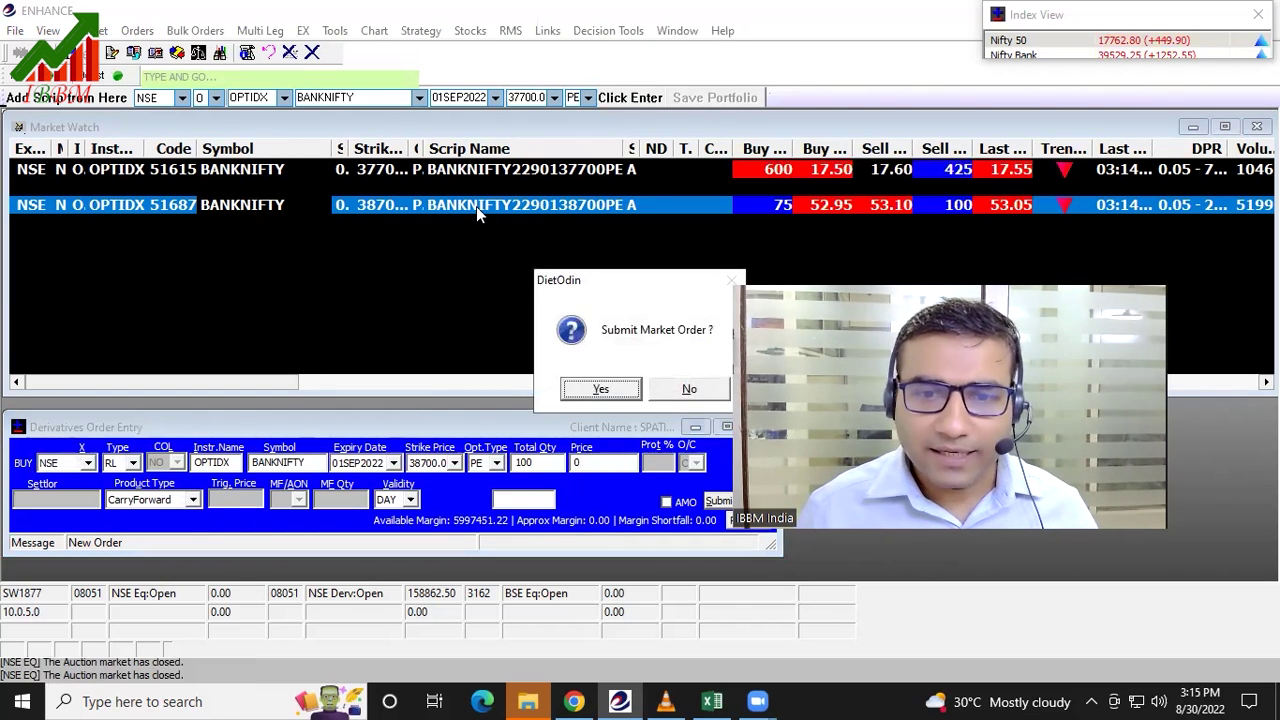
{"action": "key", "text": "Return"}
{"action": "key", "text": "Return"}
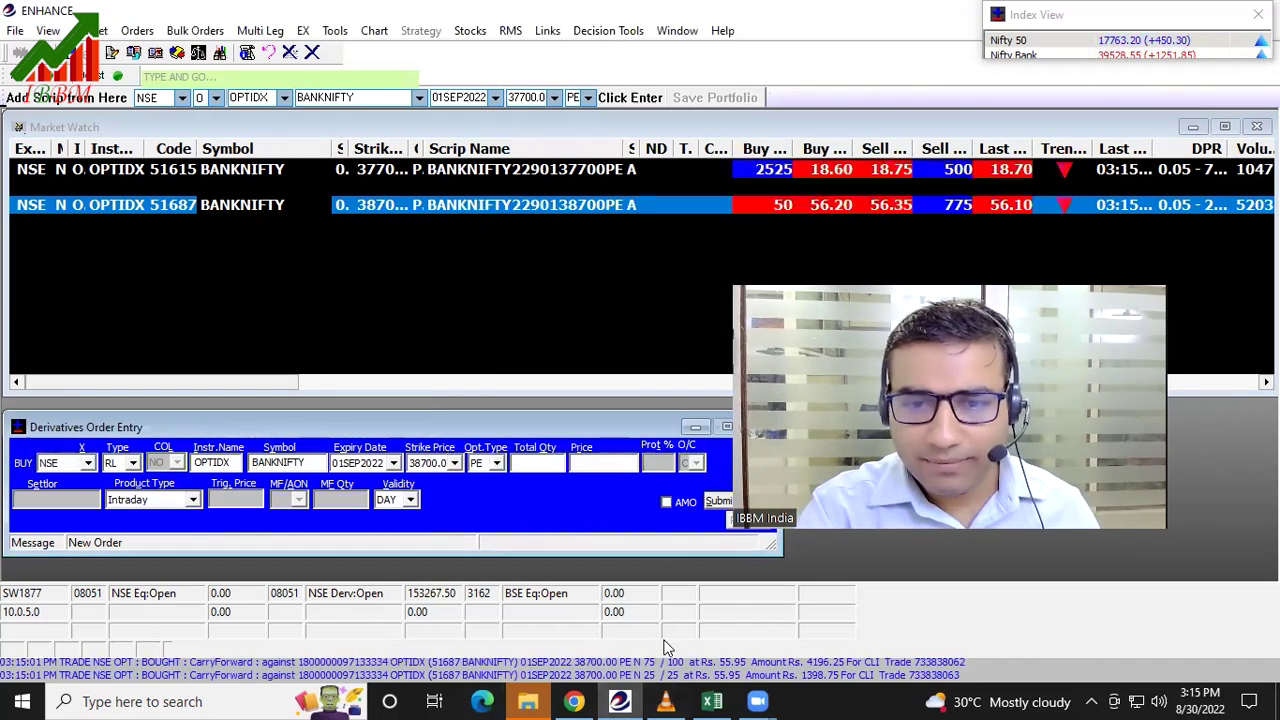
{"action": "key", "text": "Escape"}
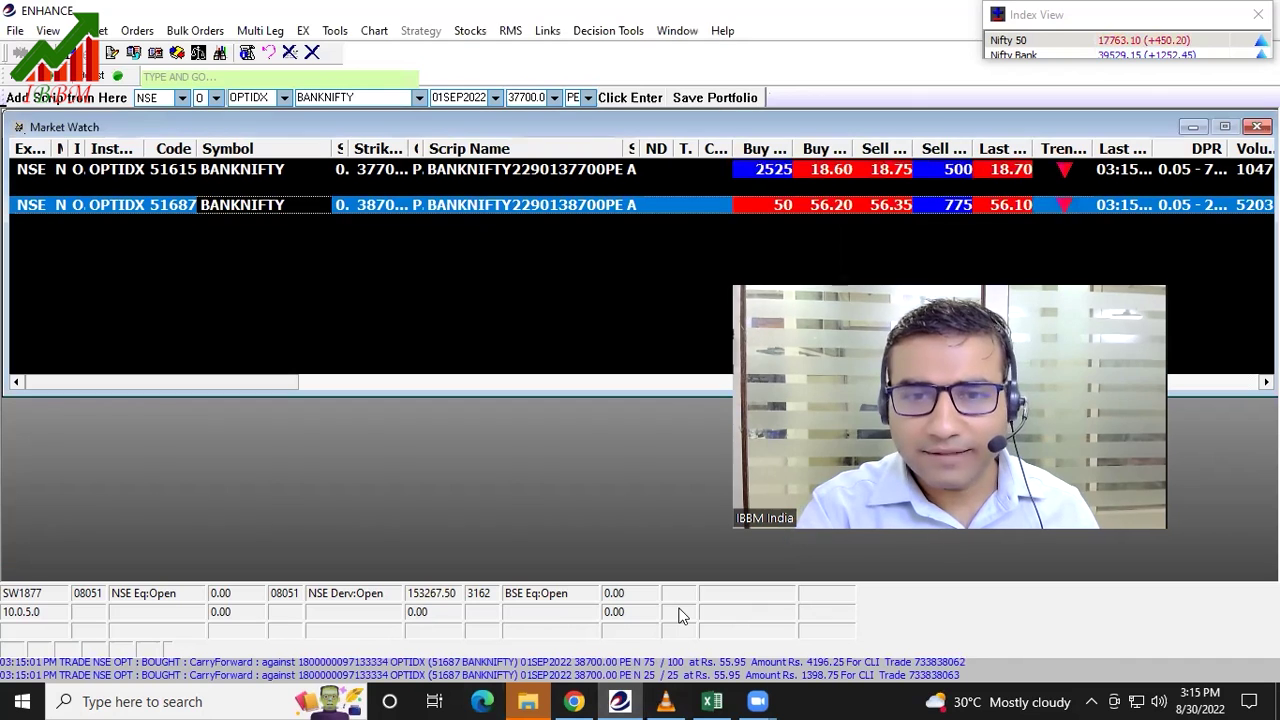
Sell 100 of the BANKNIFTY 01SEP2022 37700 PE as a CarryForward market order with the price set to 0.
{"action": "left_click", "coordinate": [845, 172]}
{"action": "key", "text": "F2"}
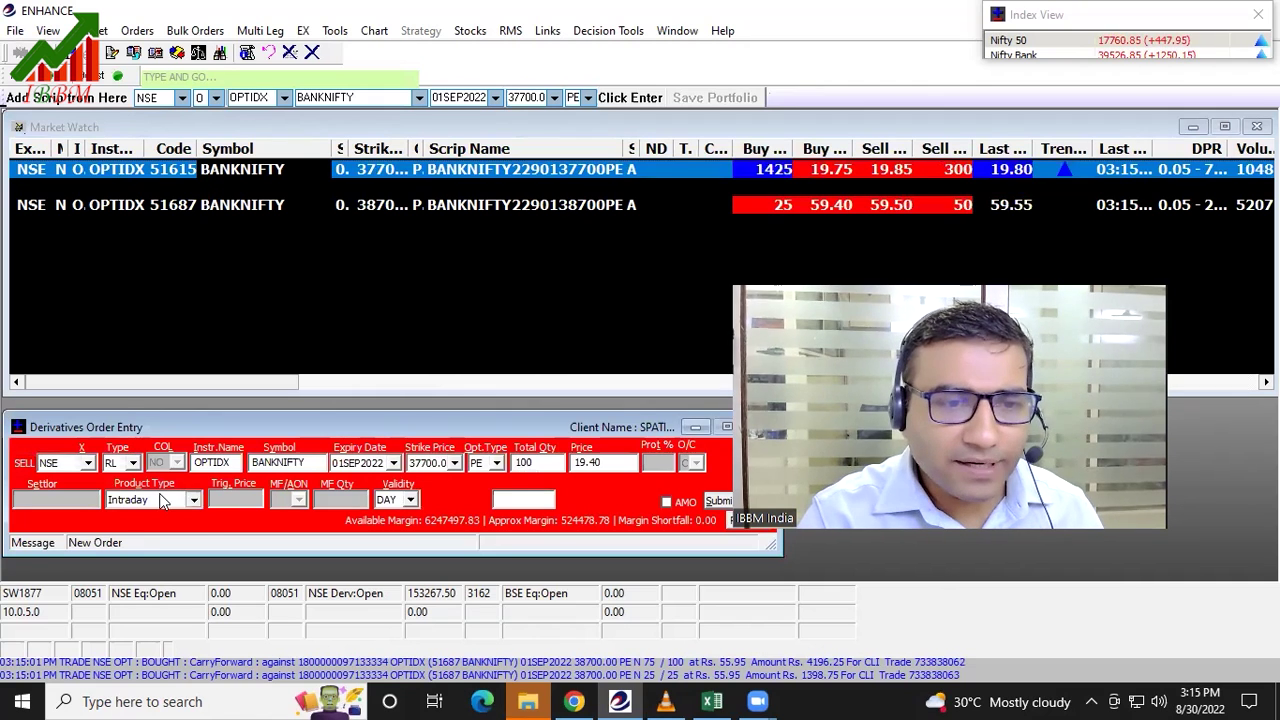
{"action": "left_click", "coordinate": [150, 500]}
{"action": "left_click", "coordinate": [155, 517]}
{"action": "left_click", "coordinate": [600, 462]}
{"action": "type", "text": "0"}
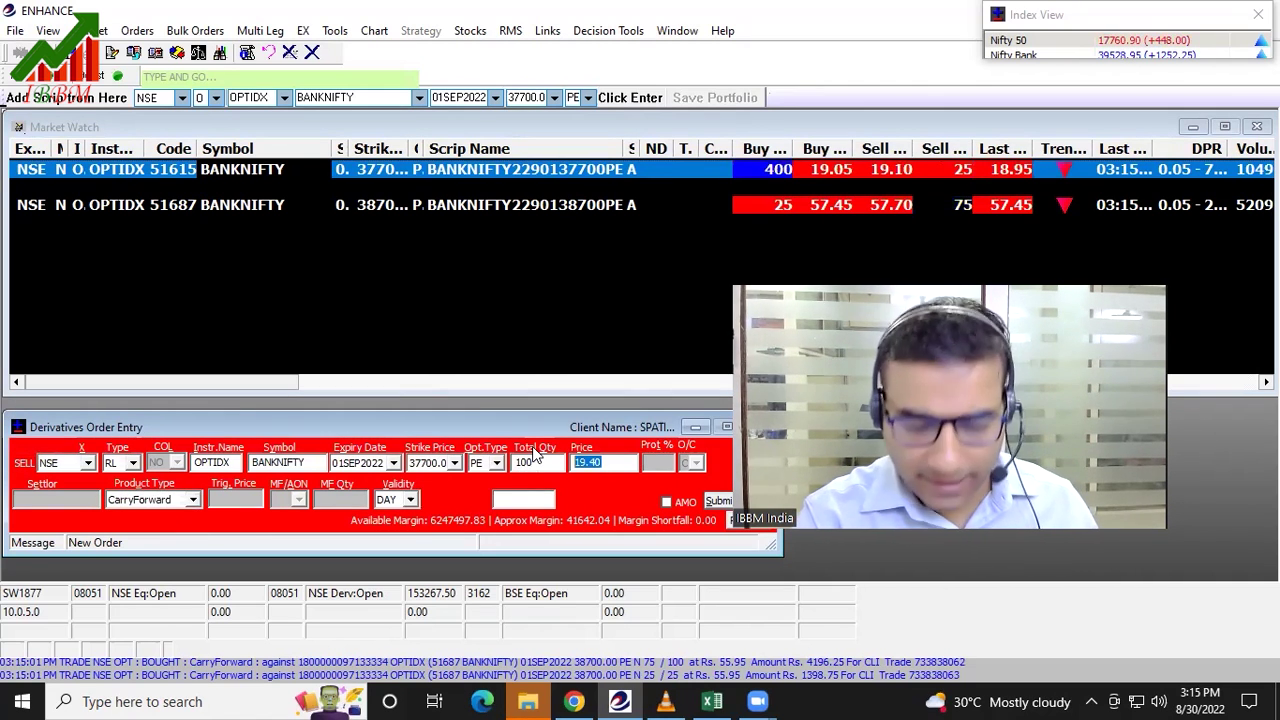
{"action": "key", "text": "Return"}
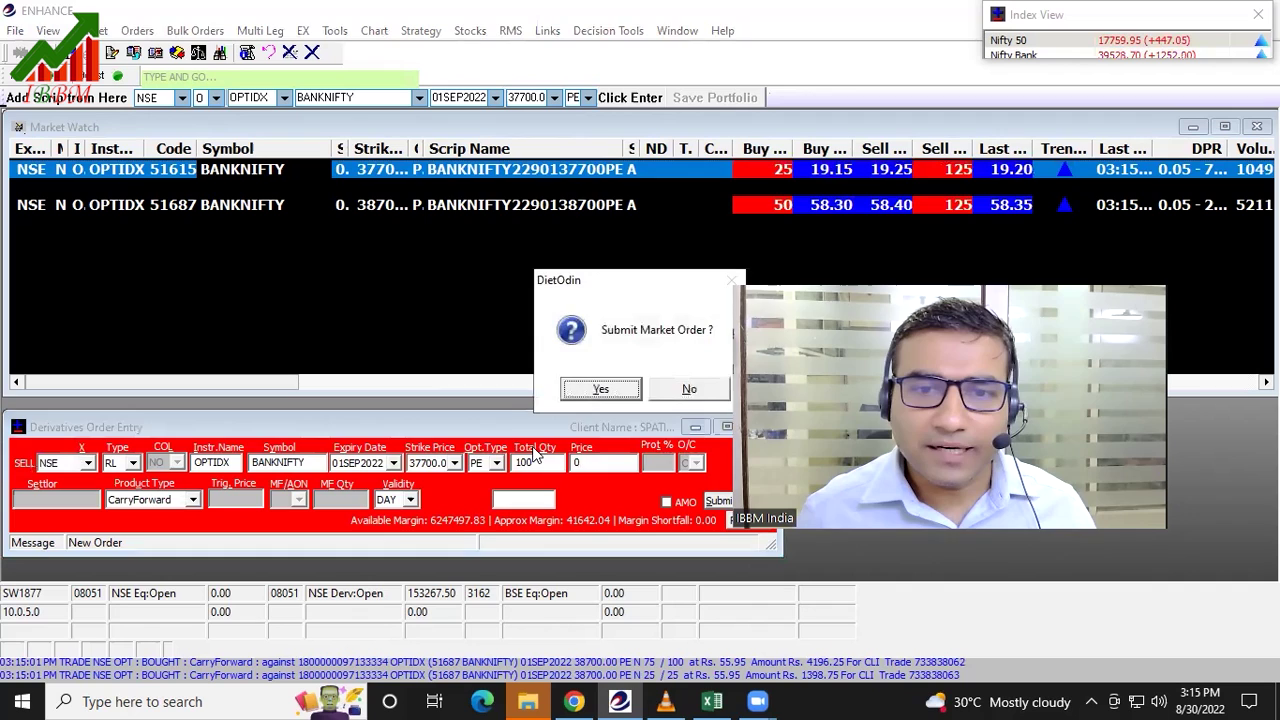
{"action": "key", "text": "Return"}
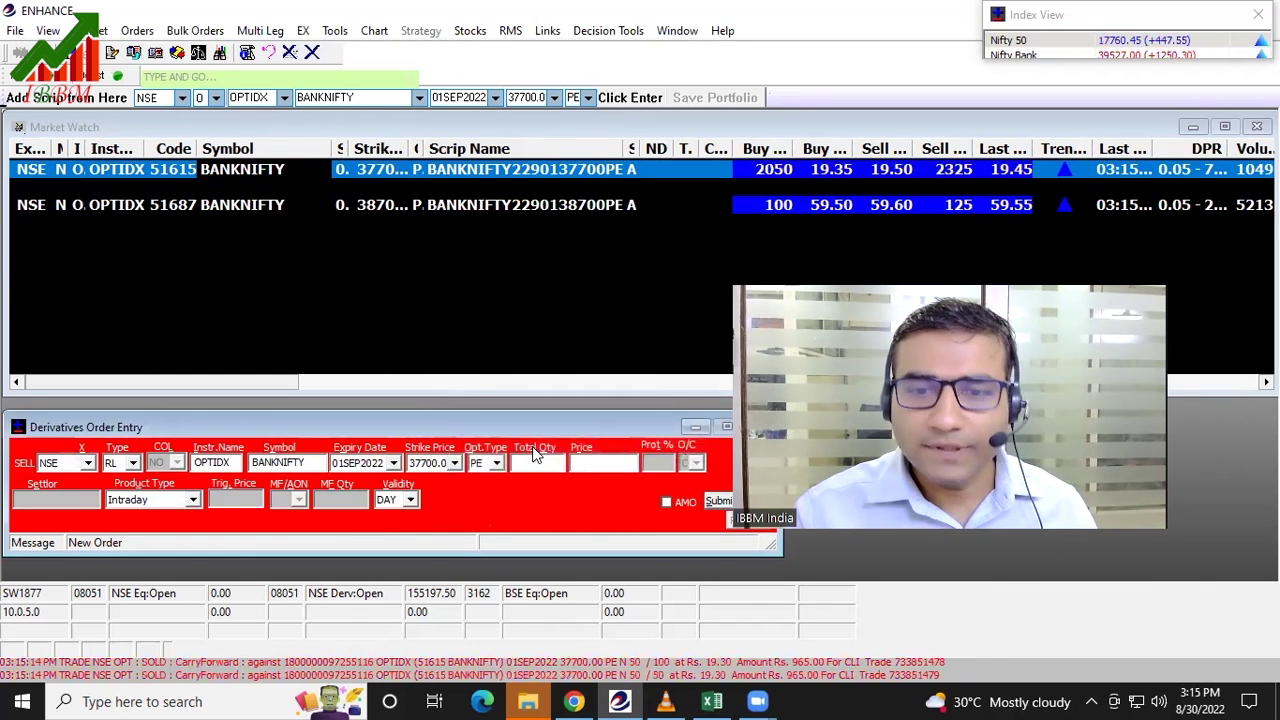
{"action": "left_click", "coordinate": [830, 208]}
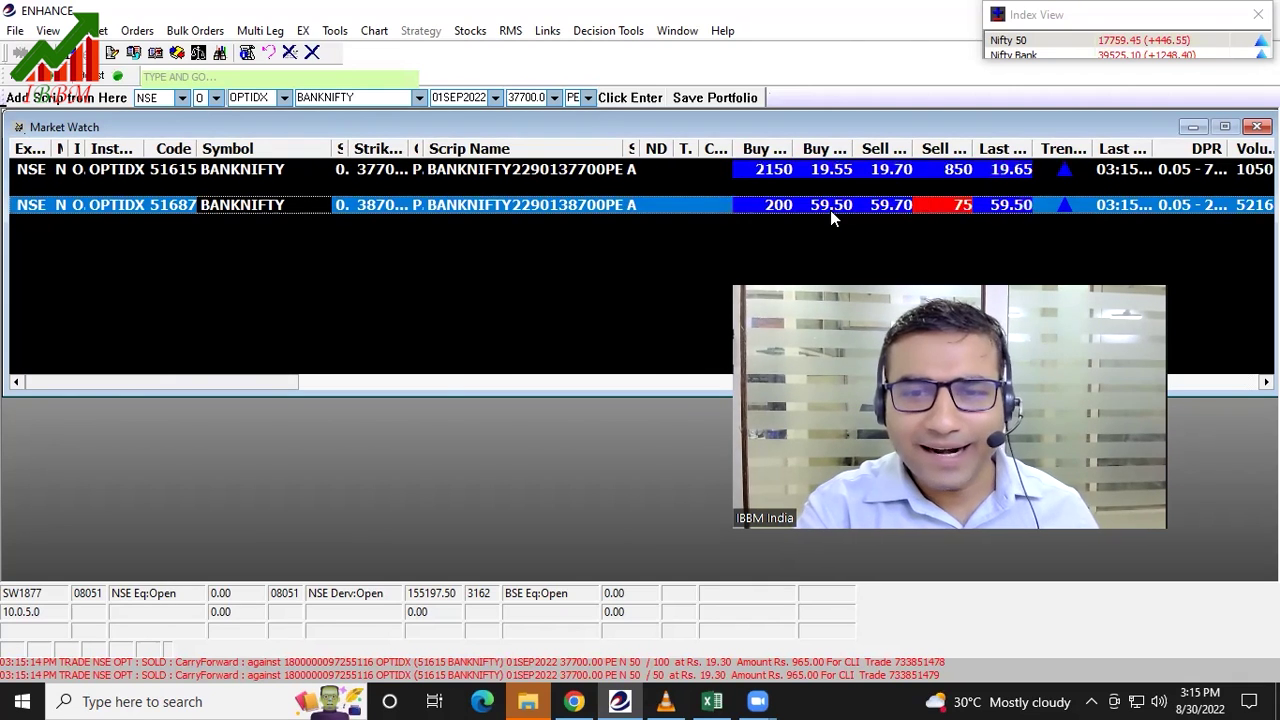
Switch to Excel and enter the 30-Aug exit prices: 55 as the buy price in D8 and 19 as the sell price in E9.
{"action": "left_click", "coordinate": [712, 701]}
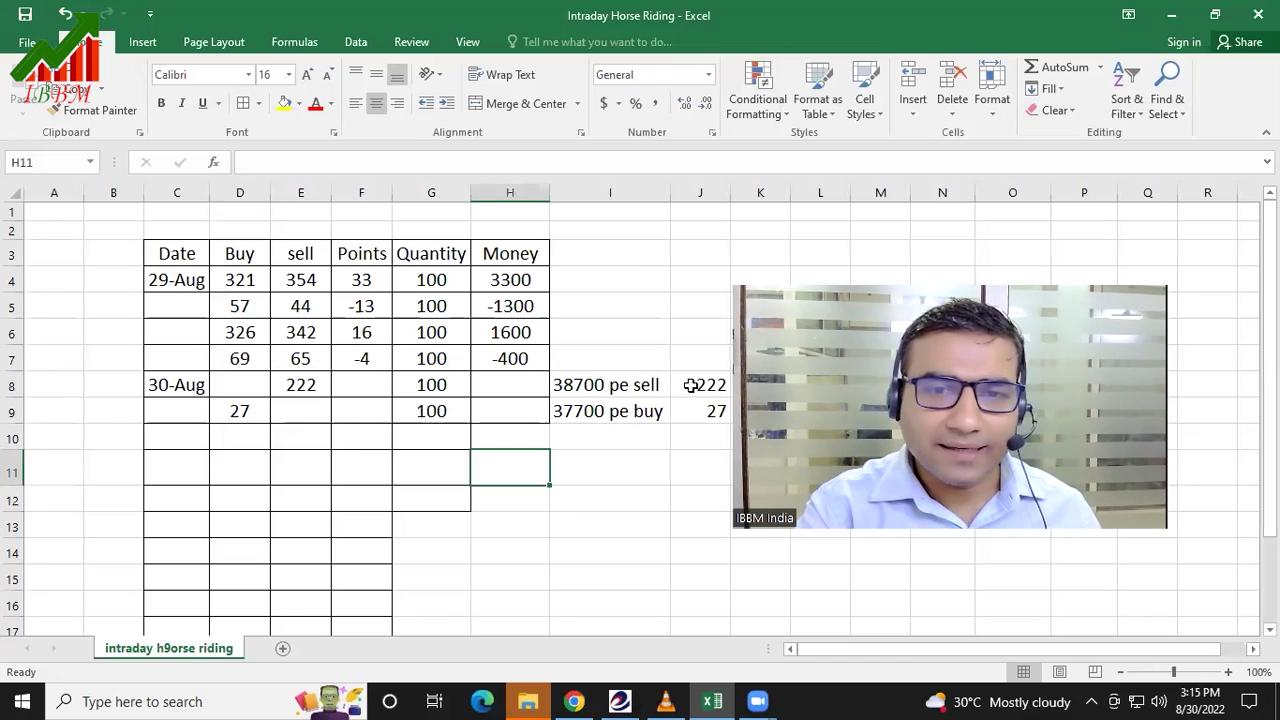
{"action": "left_click", "coordinate": [265, 384]}
{"action": "type", "text": "55"}
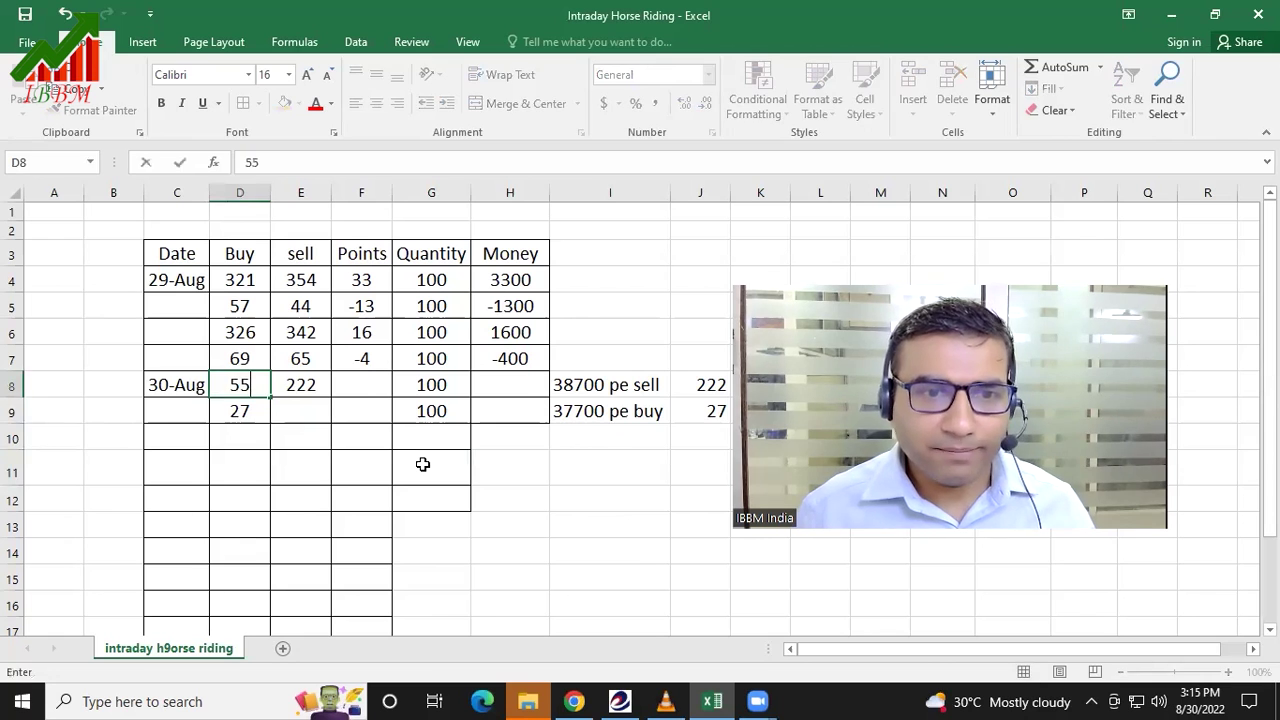
{"action": "key", "text": "Return"}
{"action": "key", "text": "Right"}
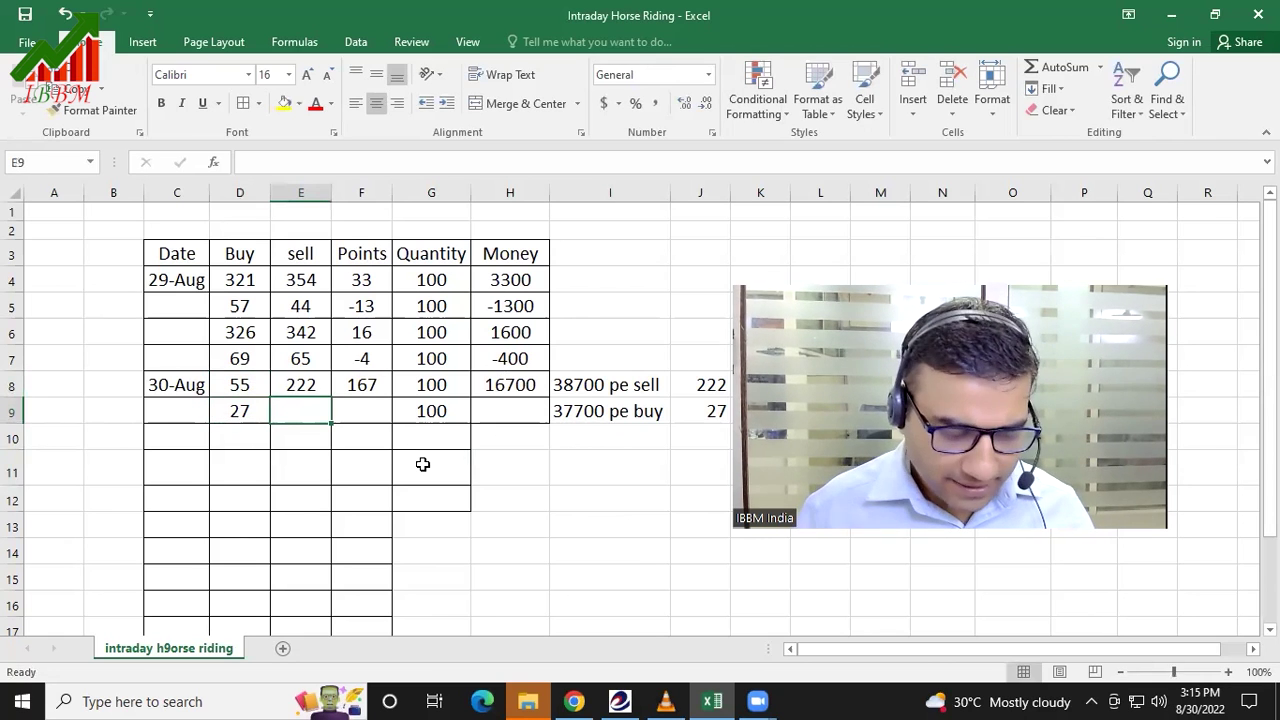
{"action": "type", "text": "19"}
{"action": "key", "text": "Return"}
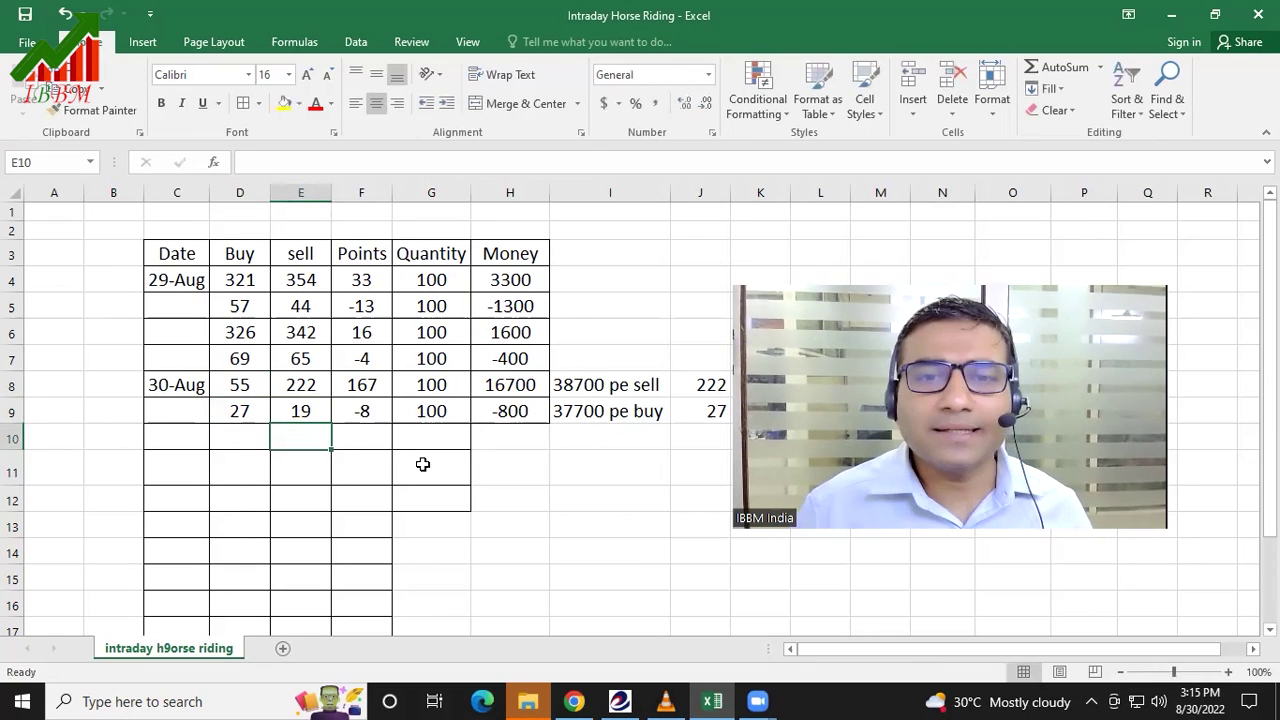
Total the Money values H4:H9 in H10 with AutoSum.
{"action": "left_click", "coordinate": [429, 280]}
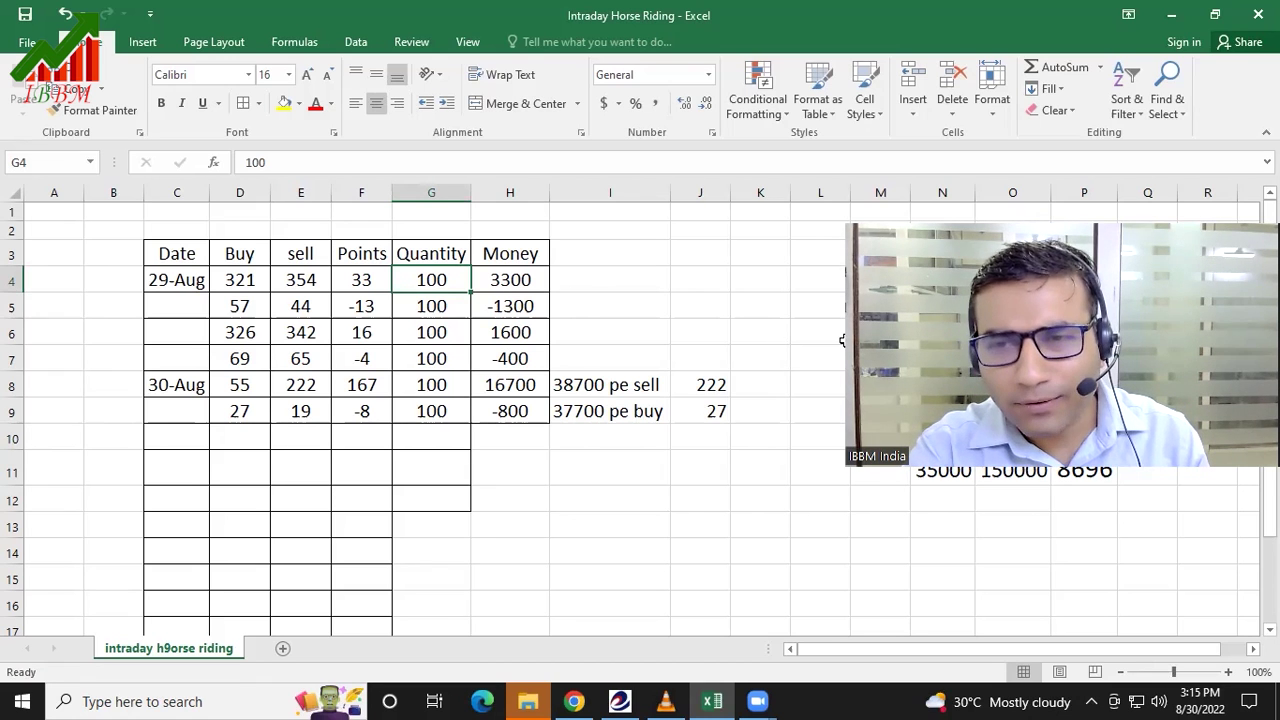
{"action": "left_click_drag", "start_coordinate": [843, 341], "coordinate": [763, 314]}
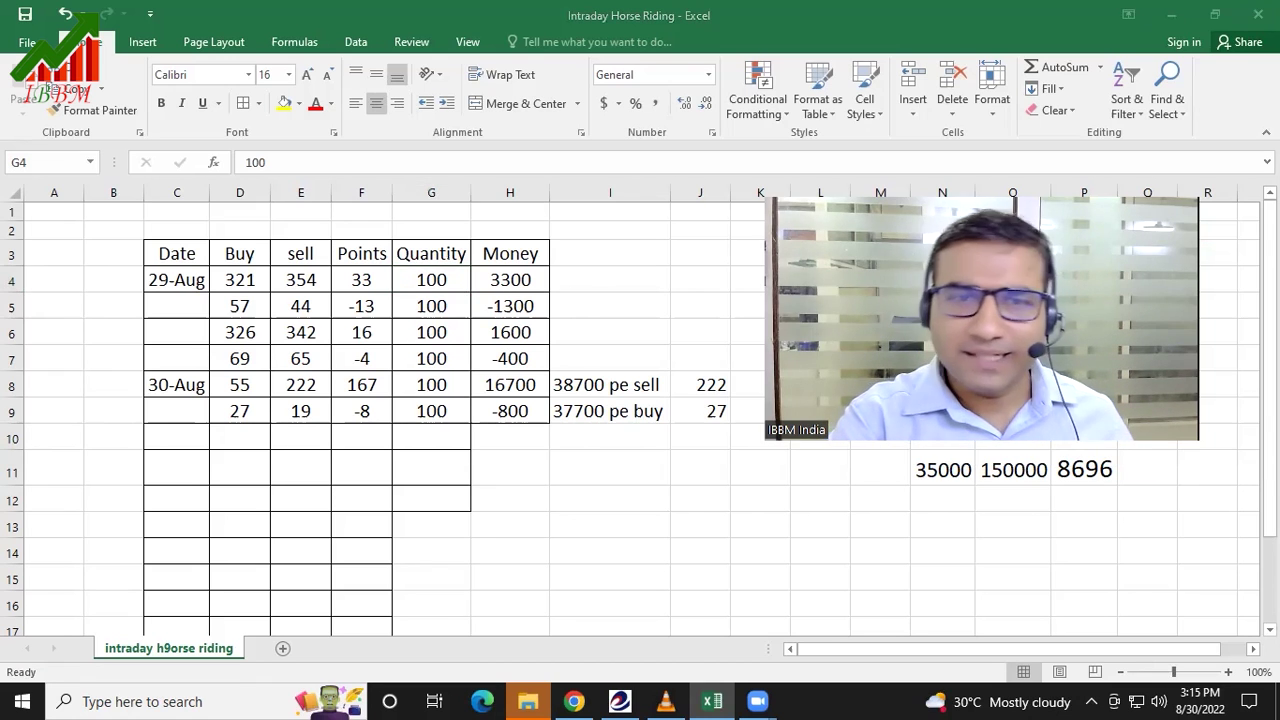
{"action": "left_click", "coordinate": [622, 319]}
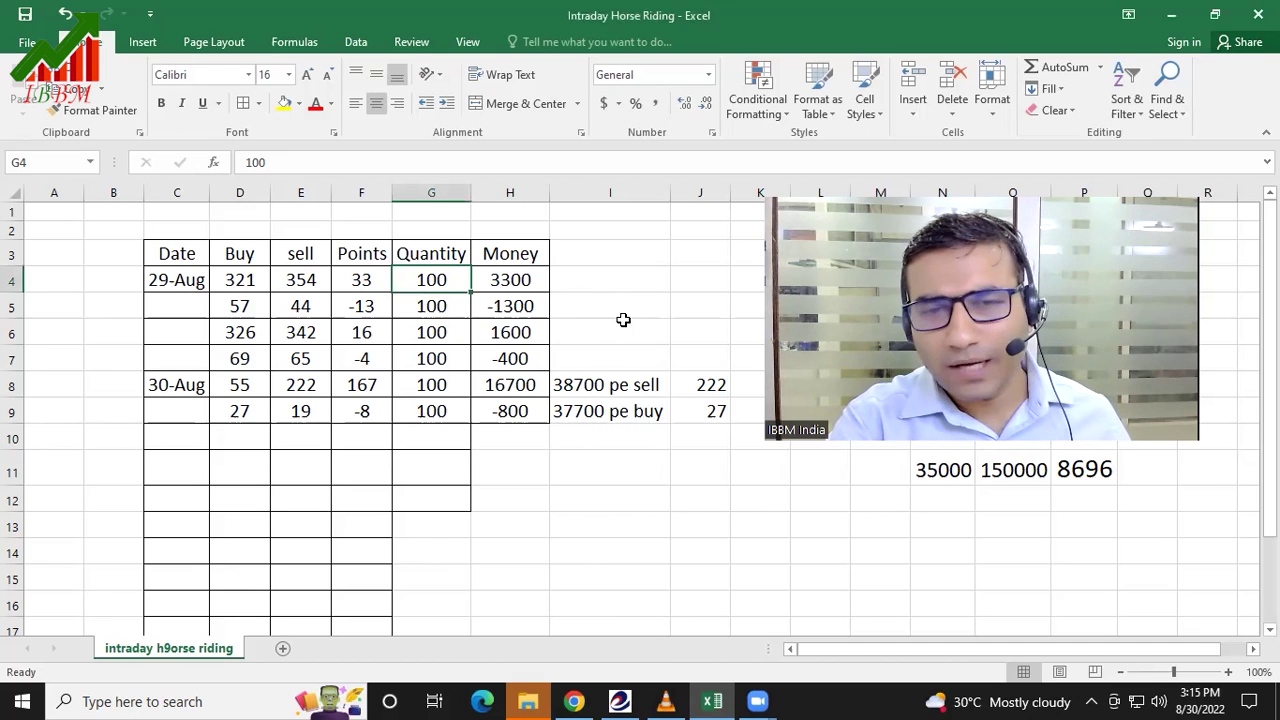
{"action": "left_click_drag", "start_coordinate": [510, 280], "coordinate": [507, 411]}
{"action": "left_click", "coordinate": [1058, 67]}
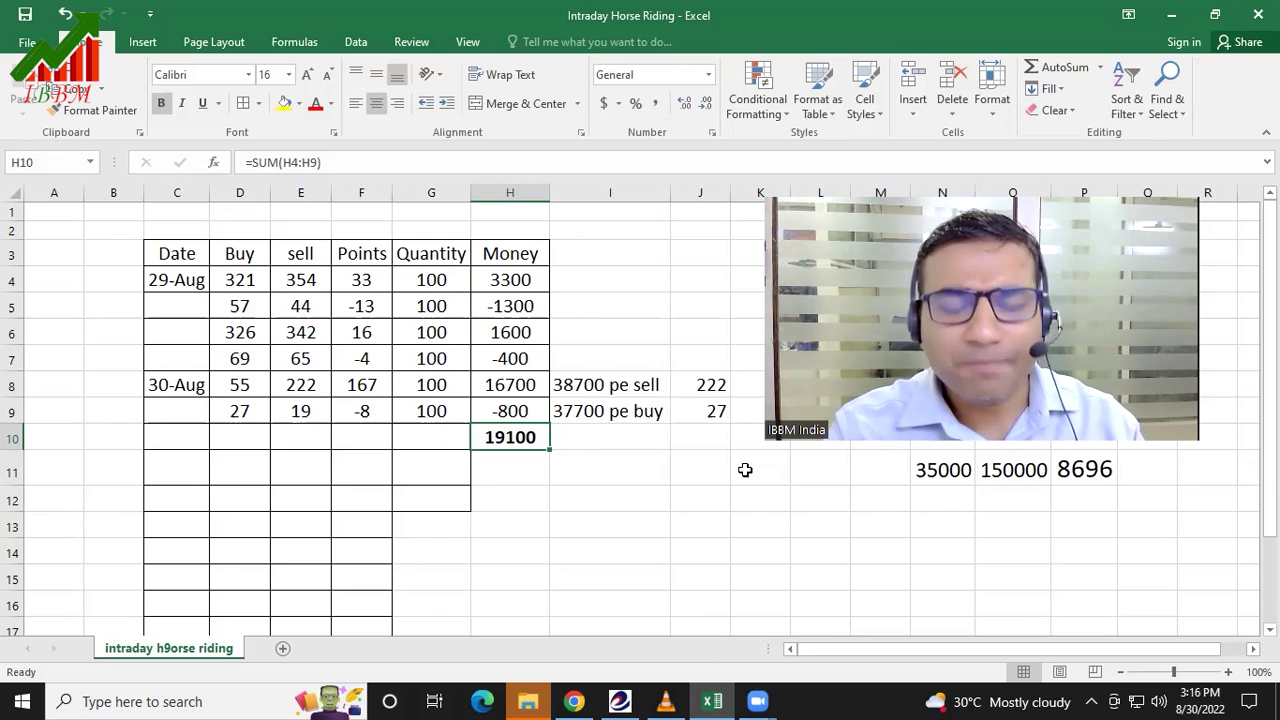
Check the live BANKNIFTY put quotes in ENHANCE, and return to Excel to review the exit price in D8 and the Money total in H10.
{"action": "left_click", "coordinate": [638, 697]}
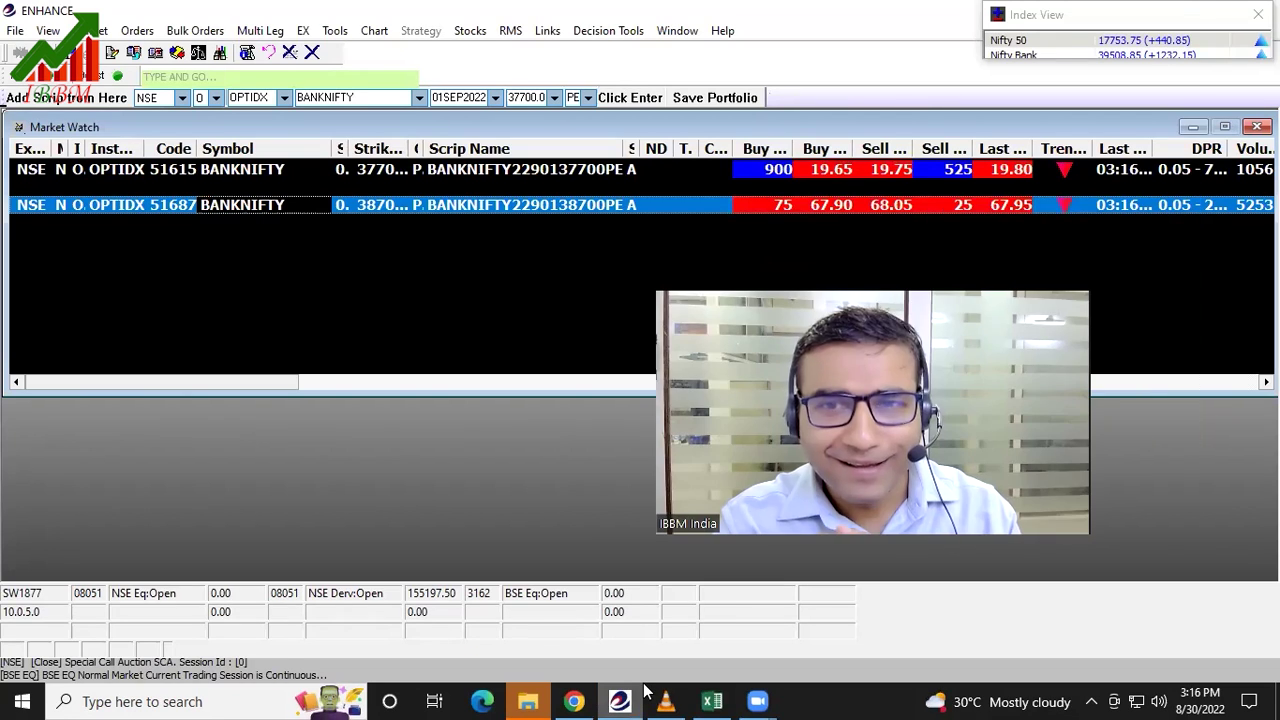
{"action": "left_click", "coordinate": [712, 701]}
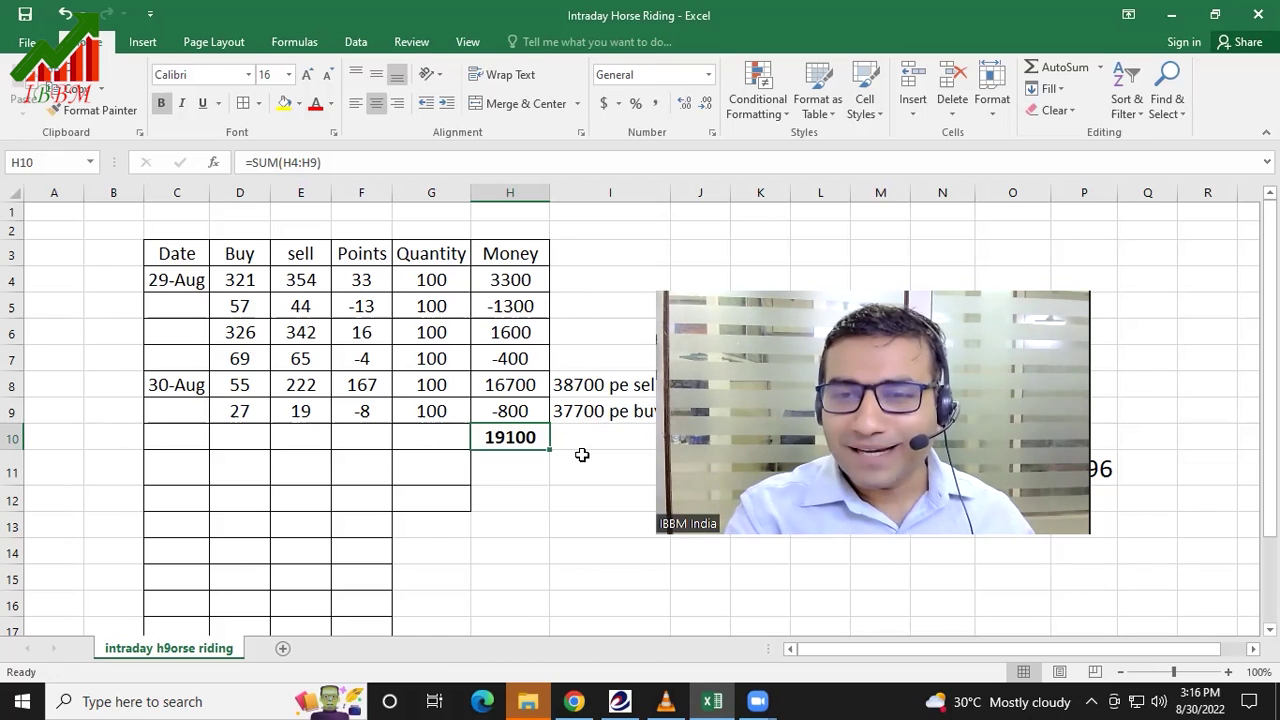
{"action": "left_click", "coordinate": [217, 380]}
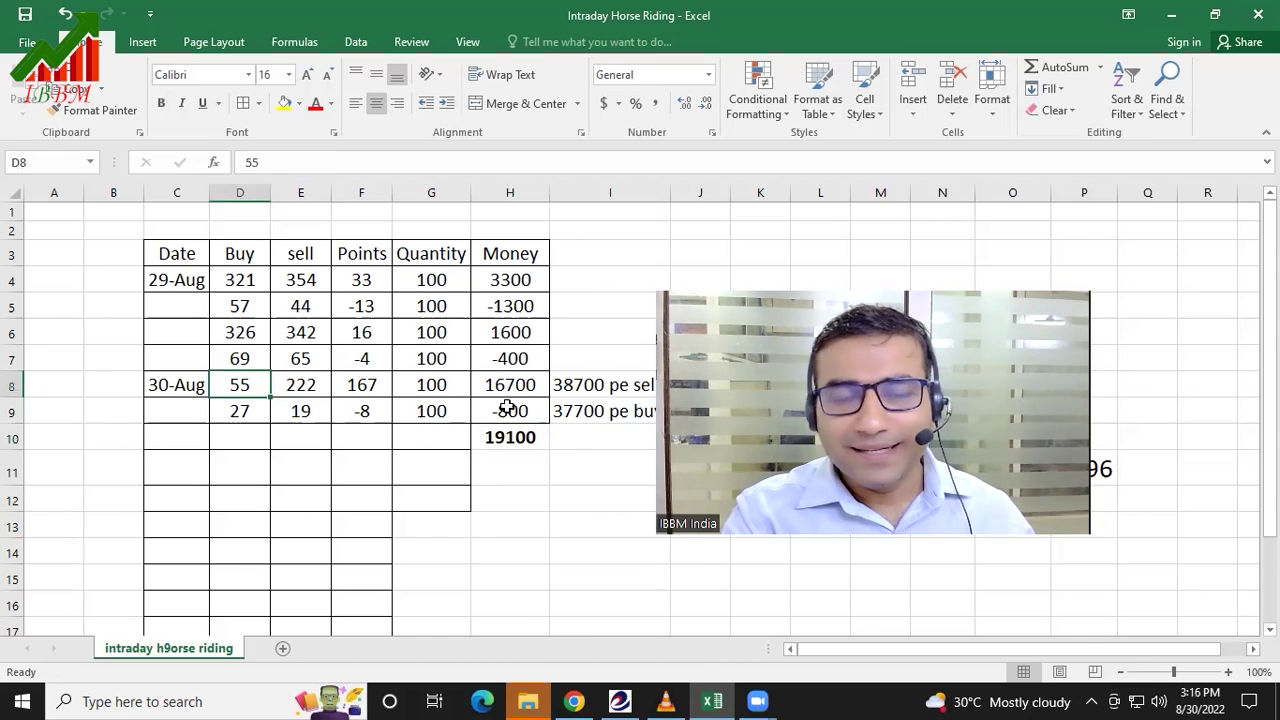
{"action": "left_click", "coordinate": [529, 437]}
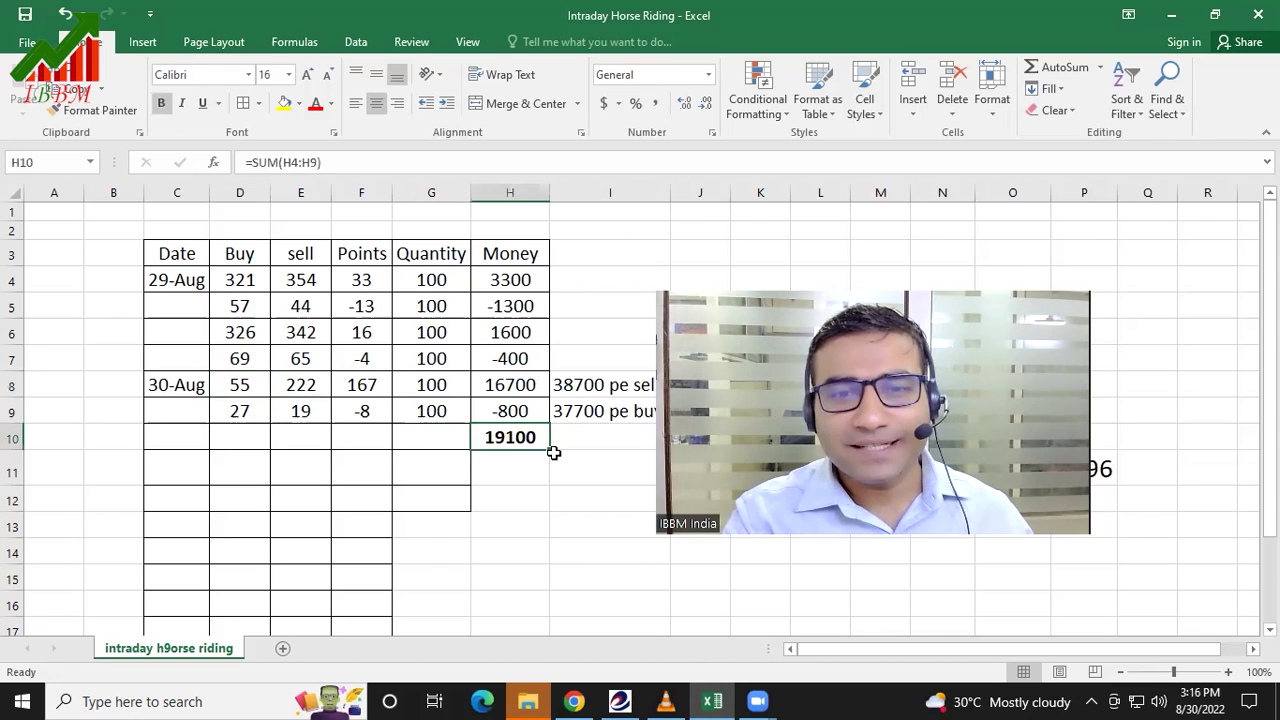
{"action": "left_click", "coordinate": [556, 492]}
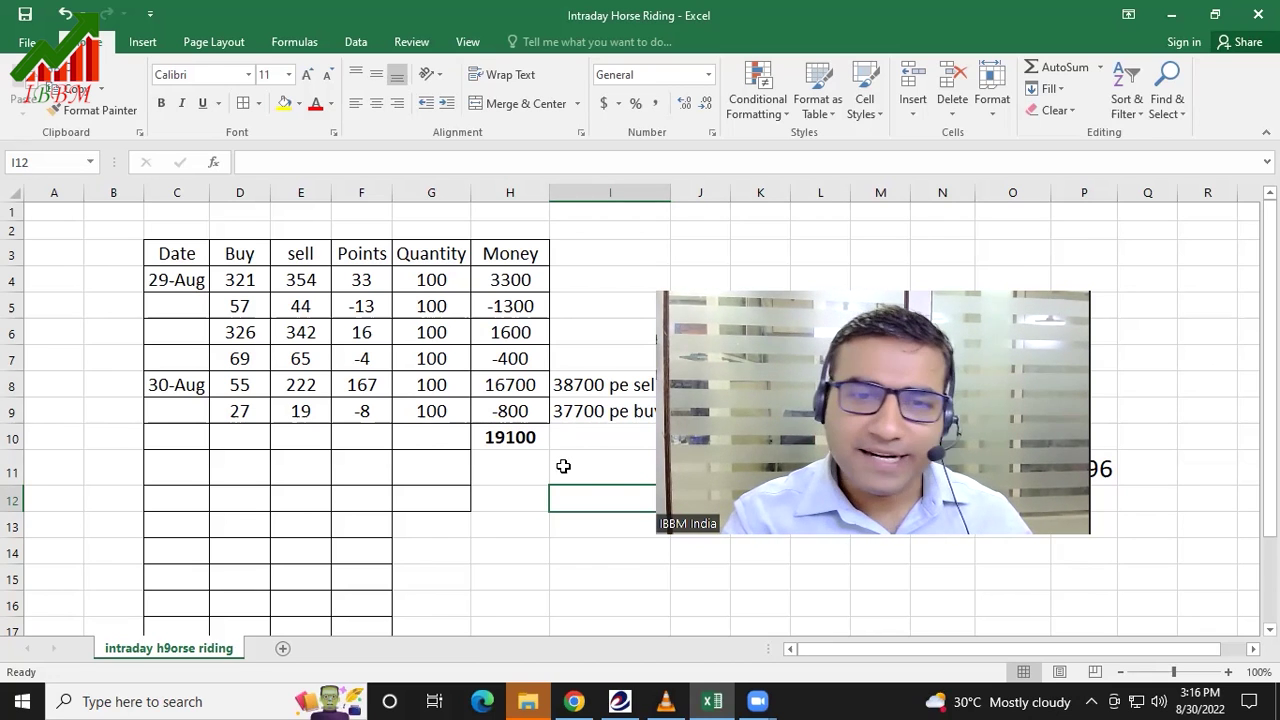
{"action": "left_click", "coordinate": [526, 440]}
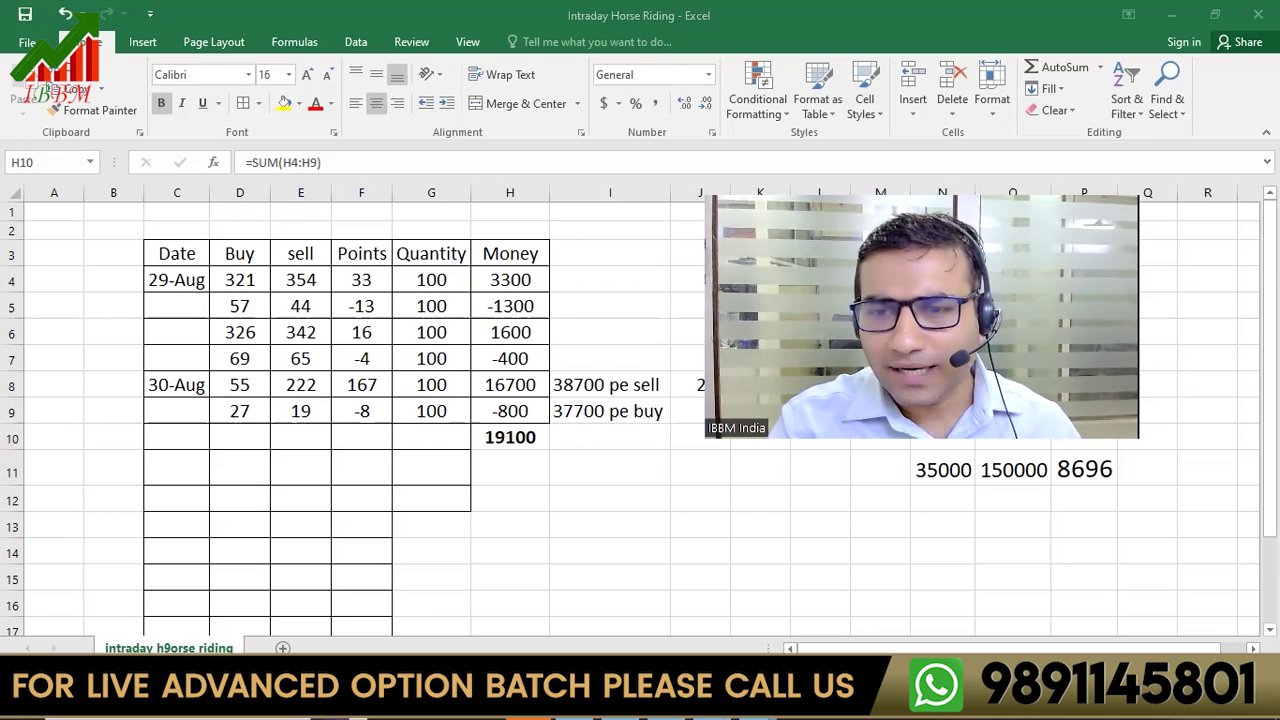
Check the current date and time in the system calendar, and switch to ENHANCE to view the BANKNIFTY put quotes.
{"action": "left_click", "coordinate": [1235, 705]}
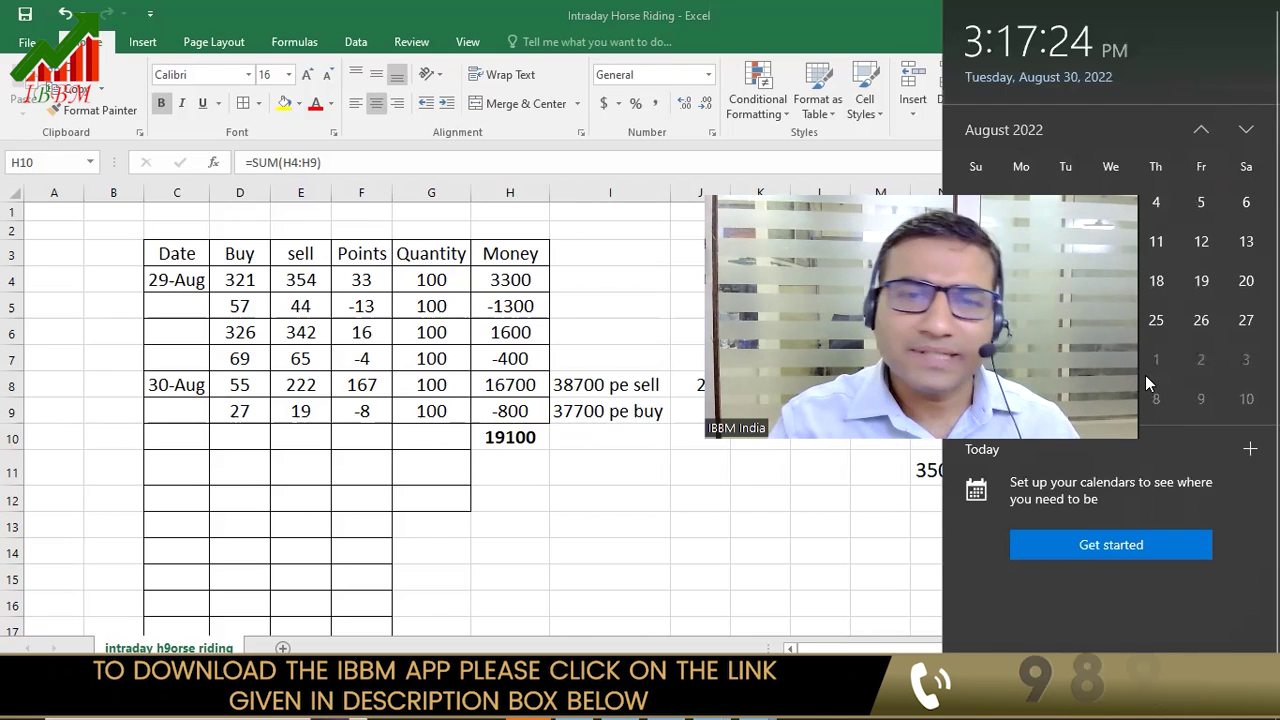
{"action": "left_click", "coordinate": [717, 450]}
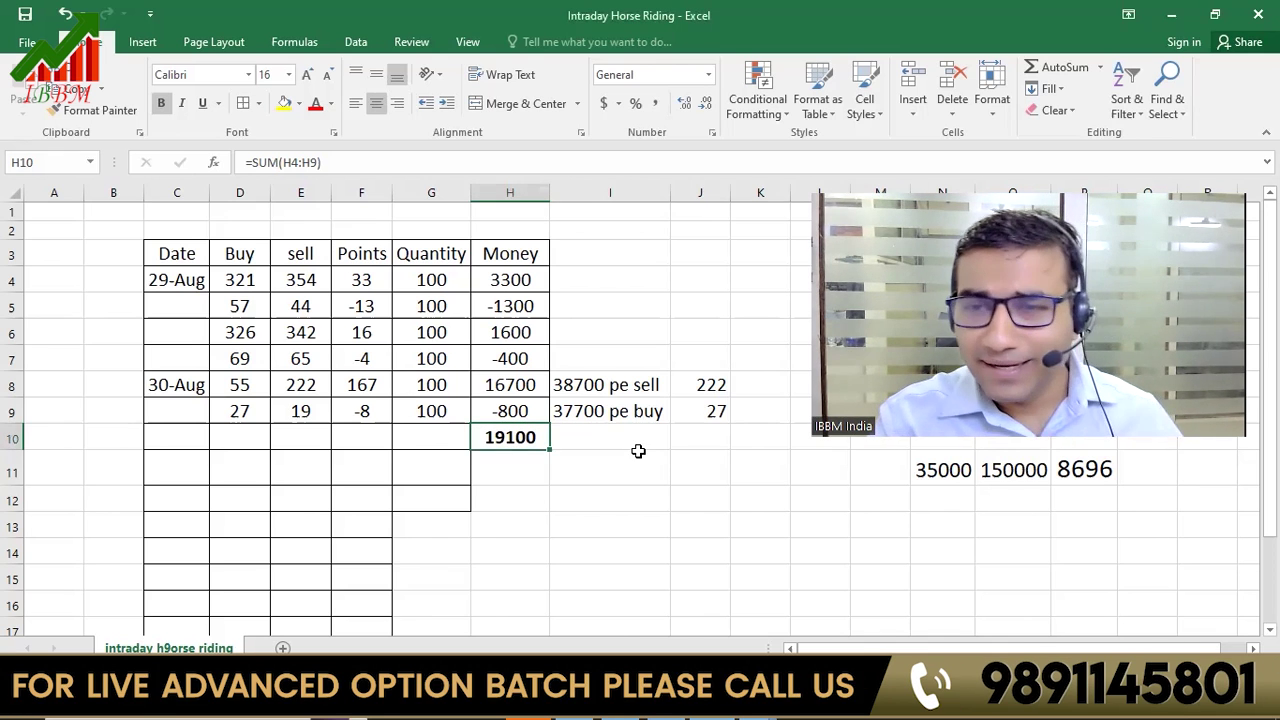
{"action": "key", "text": "alt+Tab"}
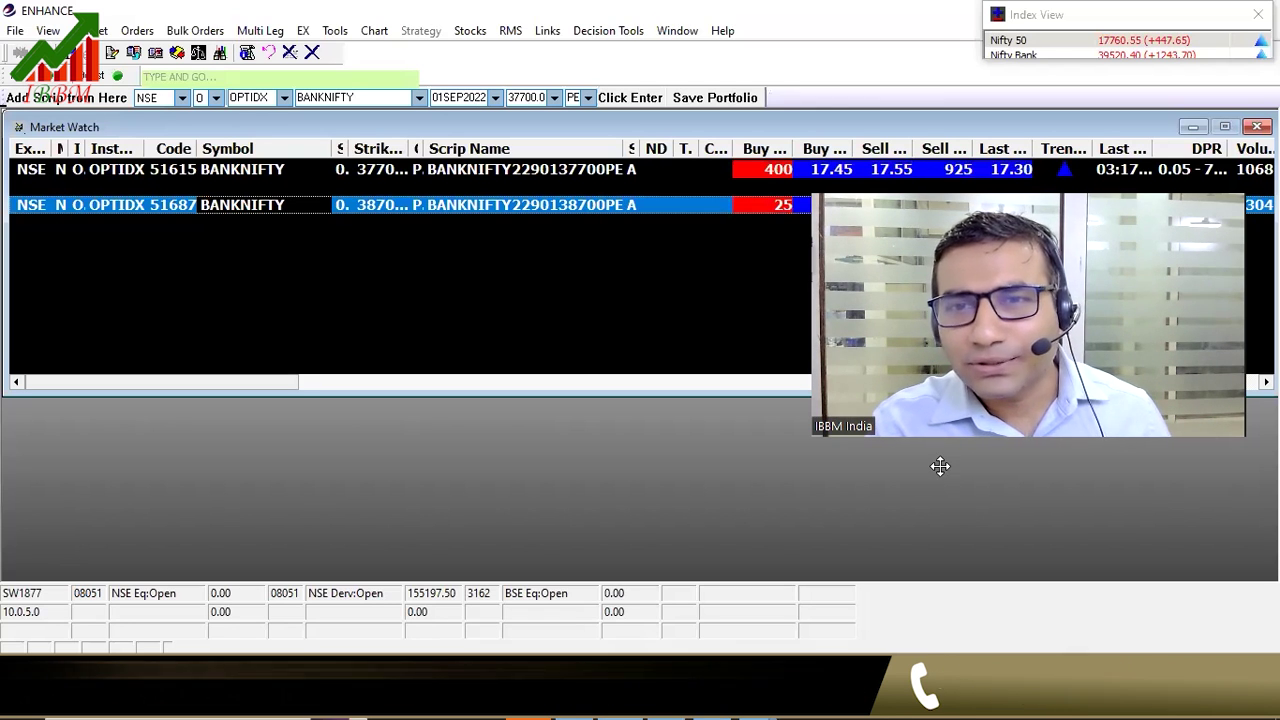